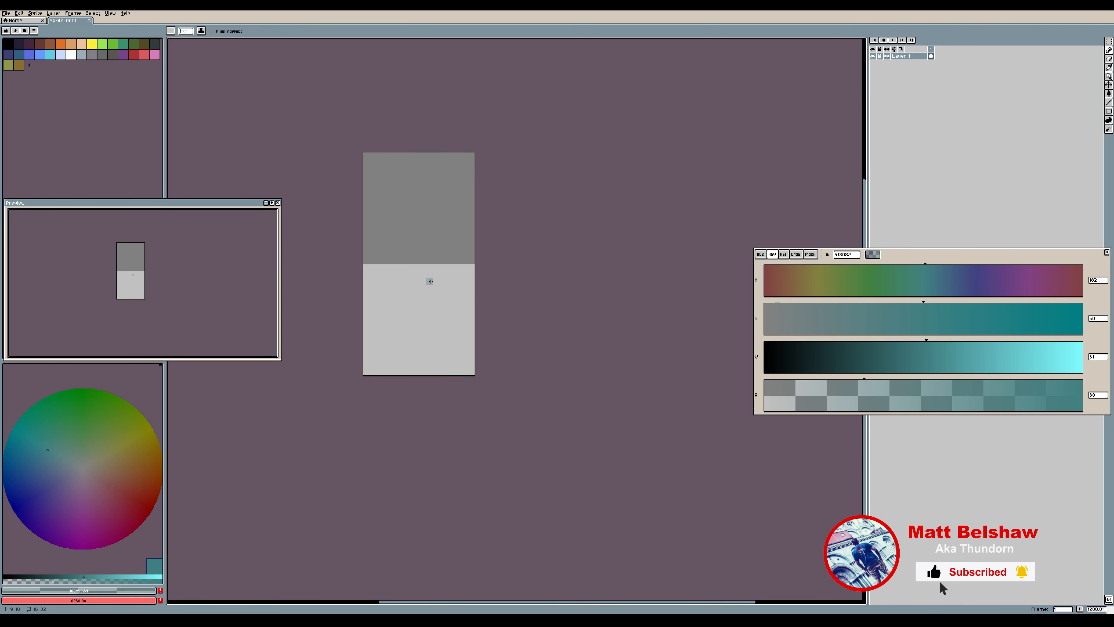
# Step: Draw a filled rectangle about 8 by 16 pixels in dark brown #856240 (value 52), centred in the canvas's lower half
pyautogui.click(71, 44)
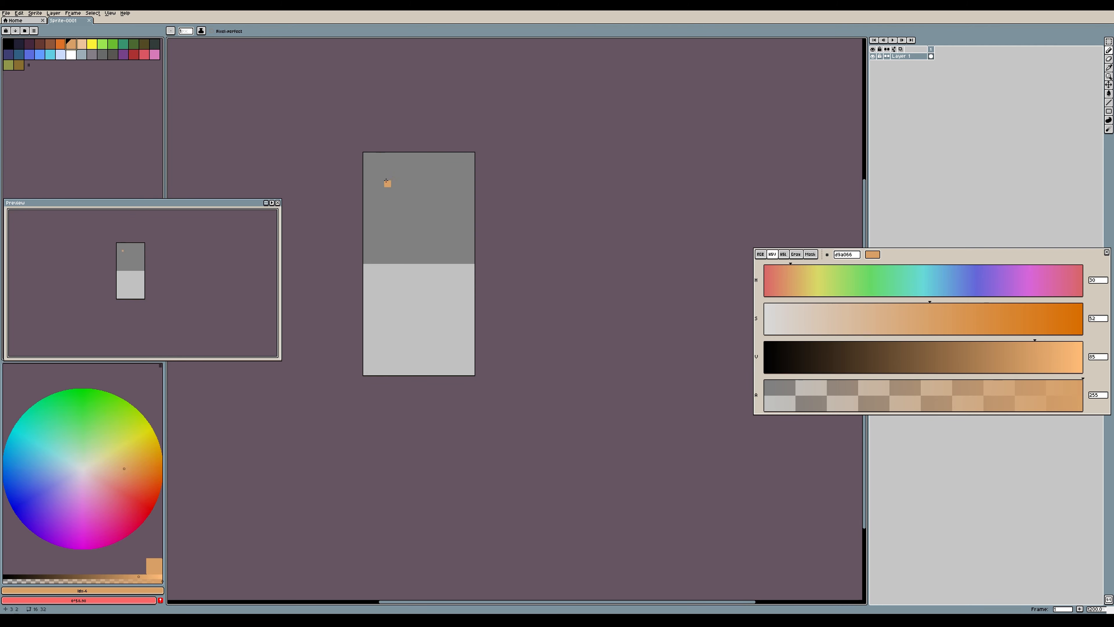
pyautogui.click(934, 345)
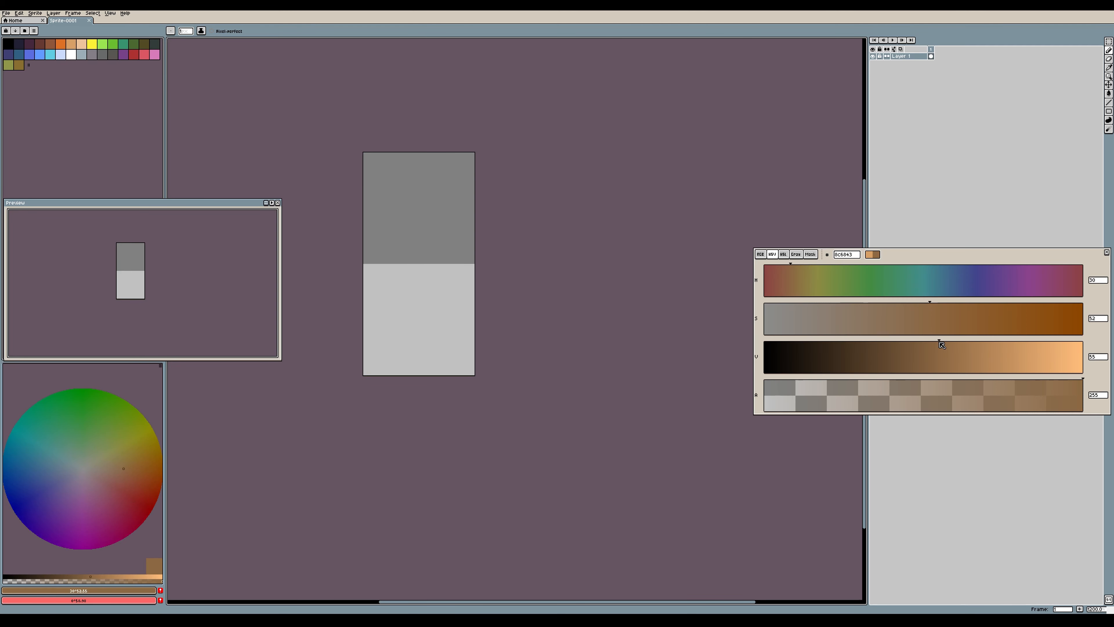
pyautogui.click(1105, 112)
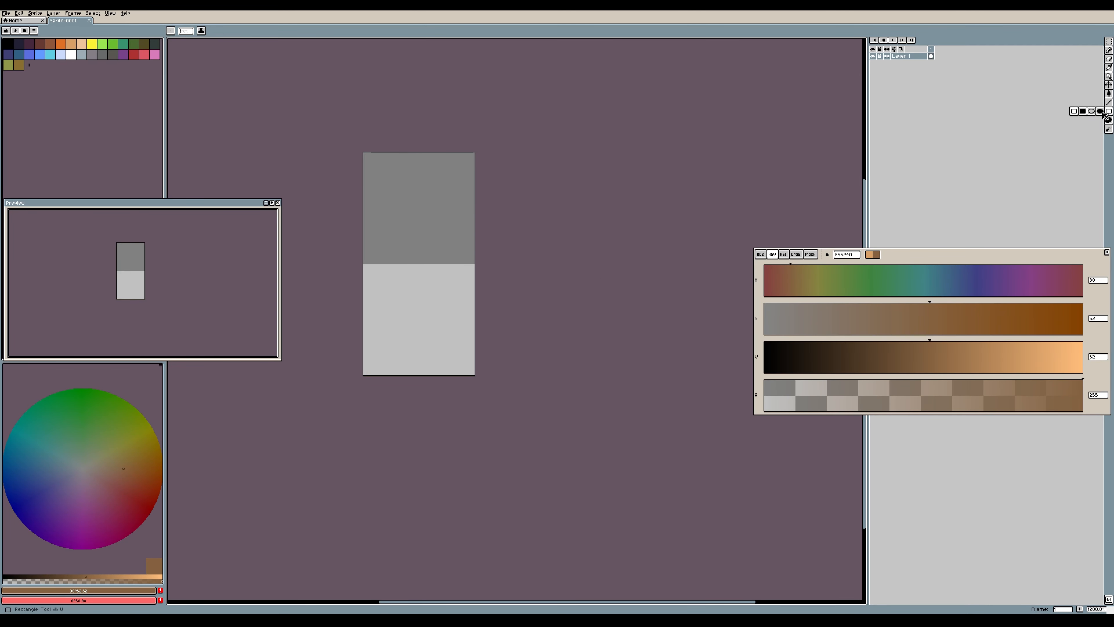
pyautogui.click(1083, 112)
pyautogui.moveTo(392, 266); pyautogui.dragTo(445, 370)
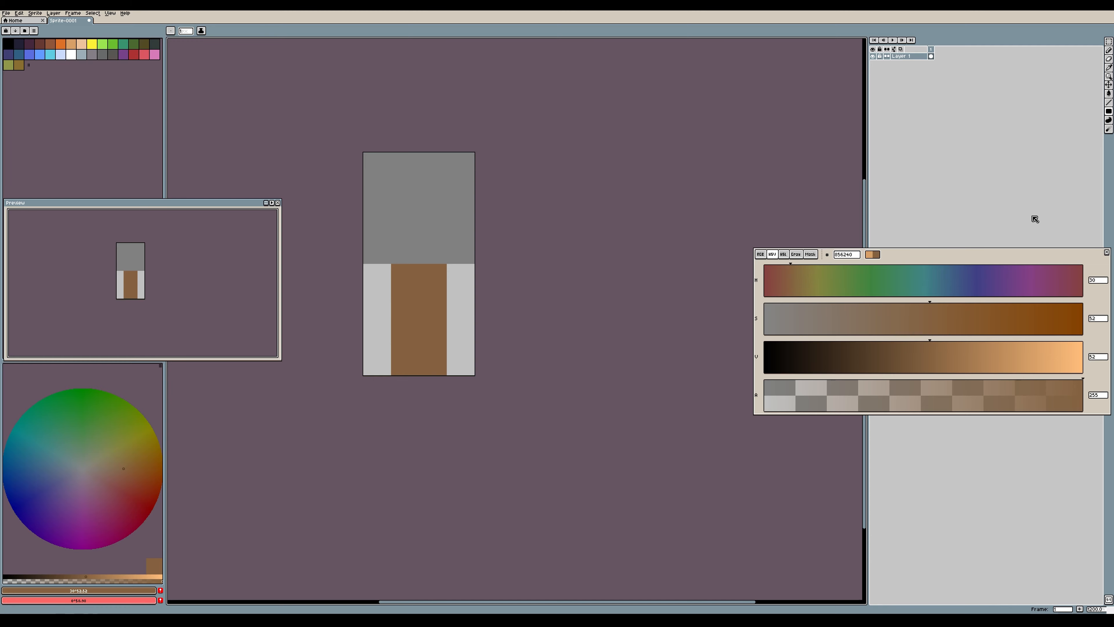
# Step: Move the brown rectangle straight up about 11 pixels and deselect it
pyautogui.click(1108, 41)
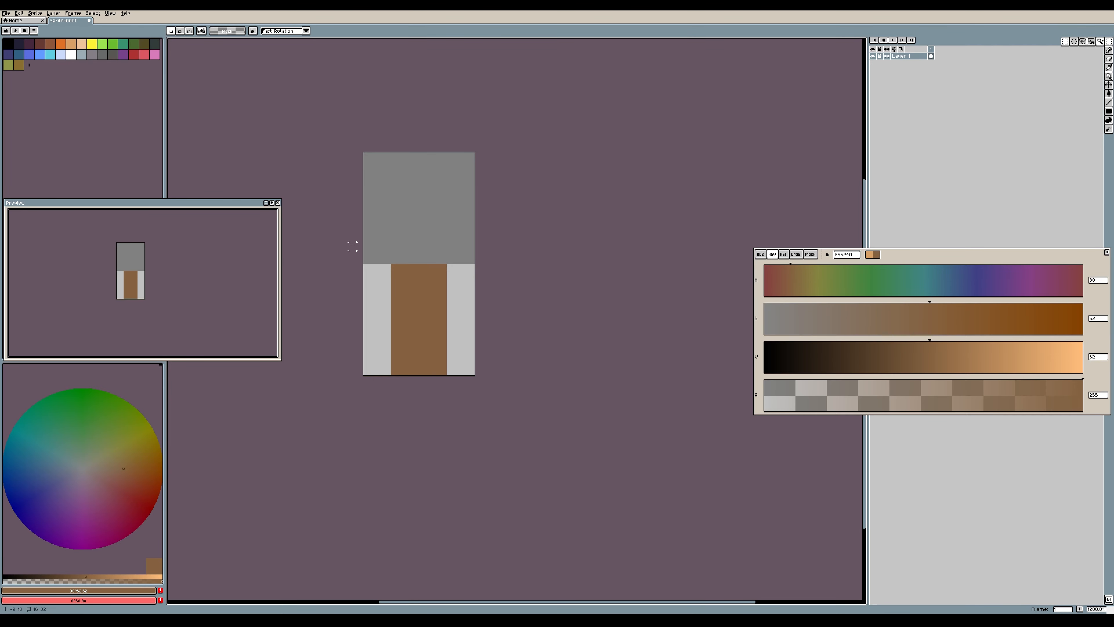
pyautogui.moveTo(366, 246); pyautogui.dragTo(474, 376)
pyautogui.moveTo(417, 318); pyautogui.dragTo(417, 230)
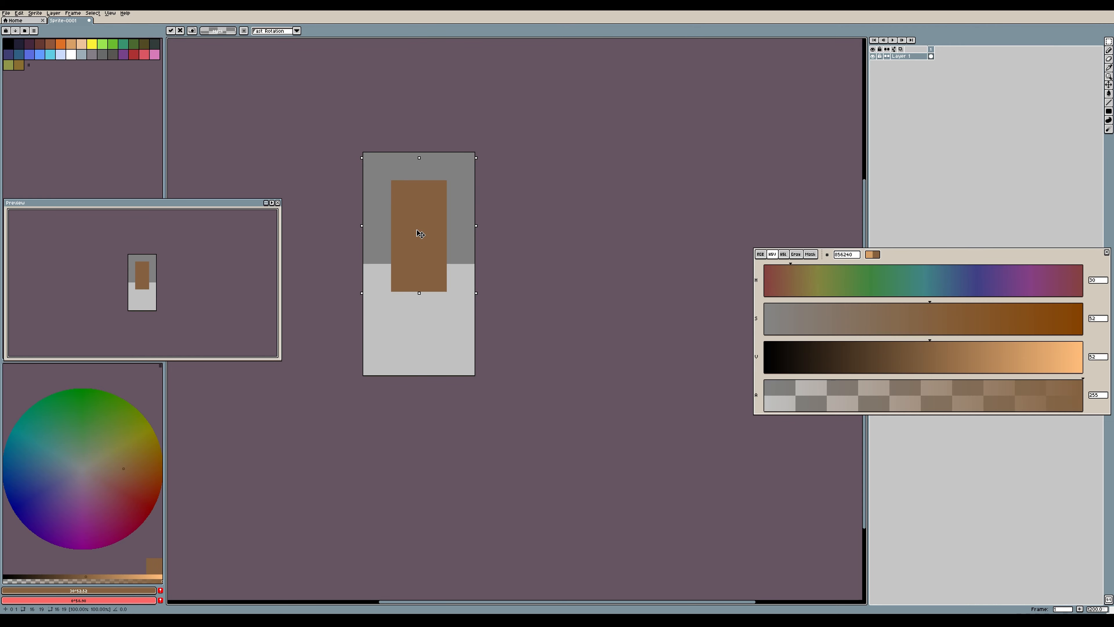
pyautogui.moveTo(421, 234); pyautogui.dragTo(421, 243)
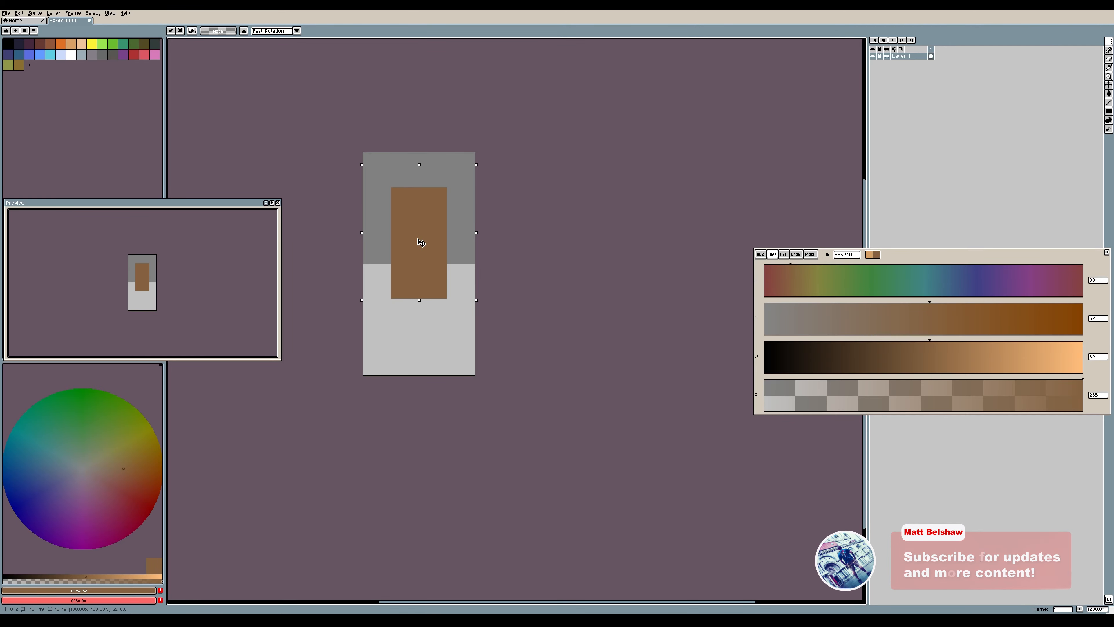
pyautogui.click(497, 251)
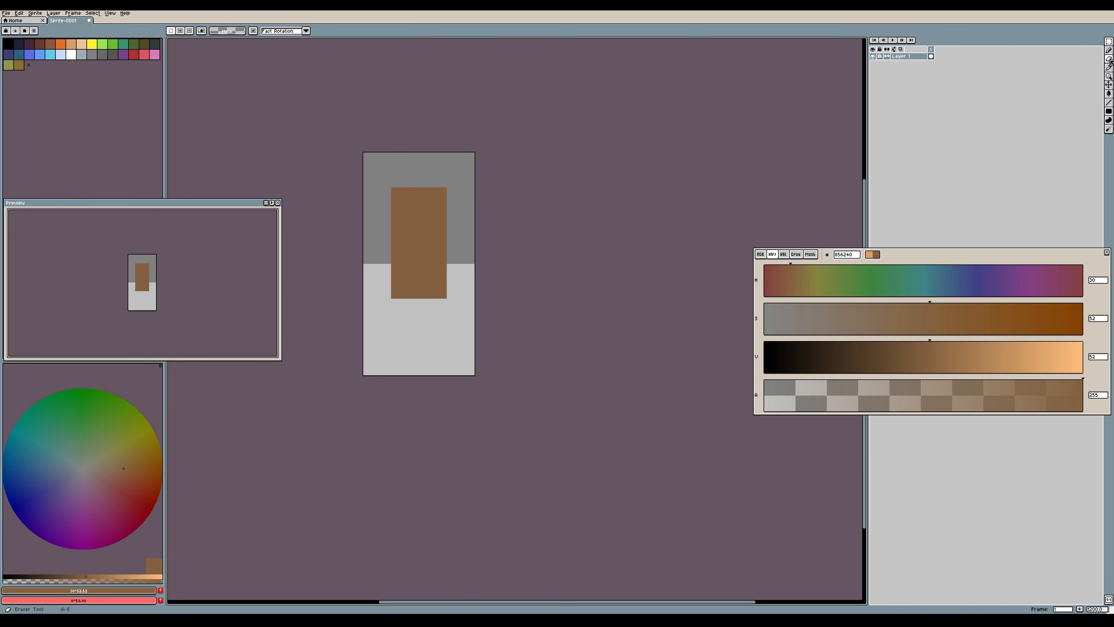
# Step: Erase the lower middle of the brown rectangle, leaving a one-pixel-wide leg on each side
pyautogui.click(1109, 50)
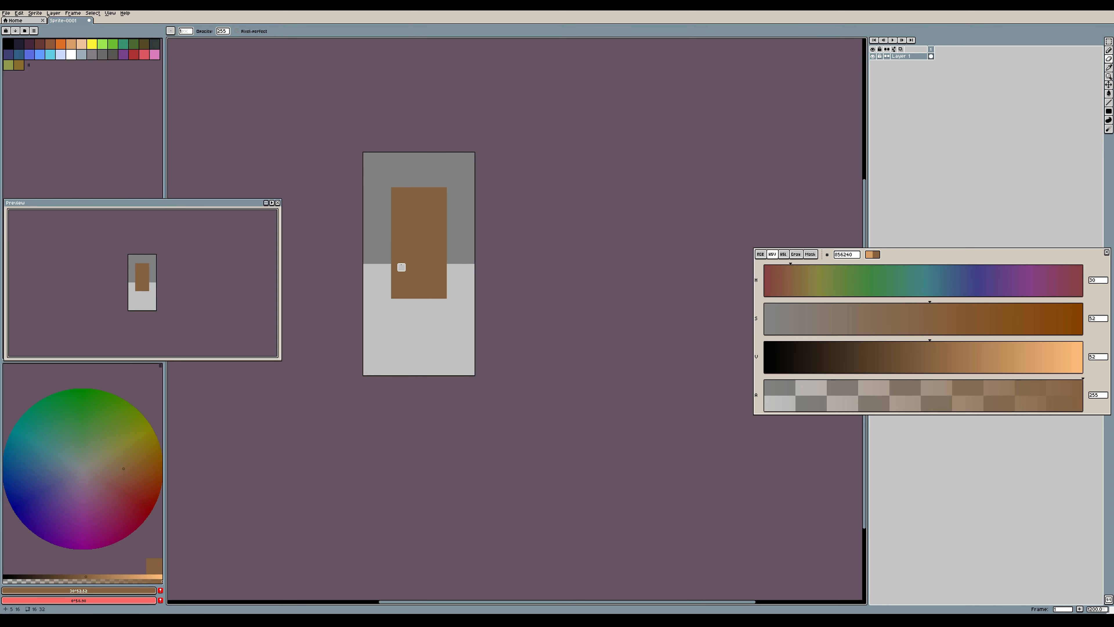
pyautogui.moveTo(401, 266)
pyautogui.mouseDown()
pyautogui.moveTo(429, 295)
pyautogui.moveTo(429, 267)
pyautogui.moveTo(408, 267)
pyautogui.moveTo(408, 295)
pyautogui.moveTo(402, 288)
pyautogui.moveTo(422, 274)
pyautogui.moveTo(422, 288)
pyautogui.moveTo(429, 267)
pyautogui.moveTo(435, 295)
pyautogui.mouseUp()
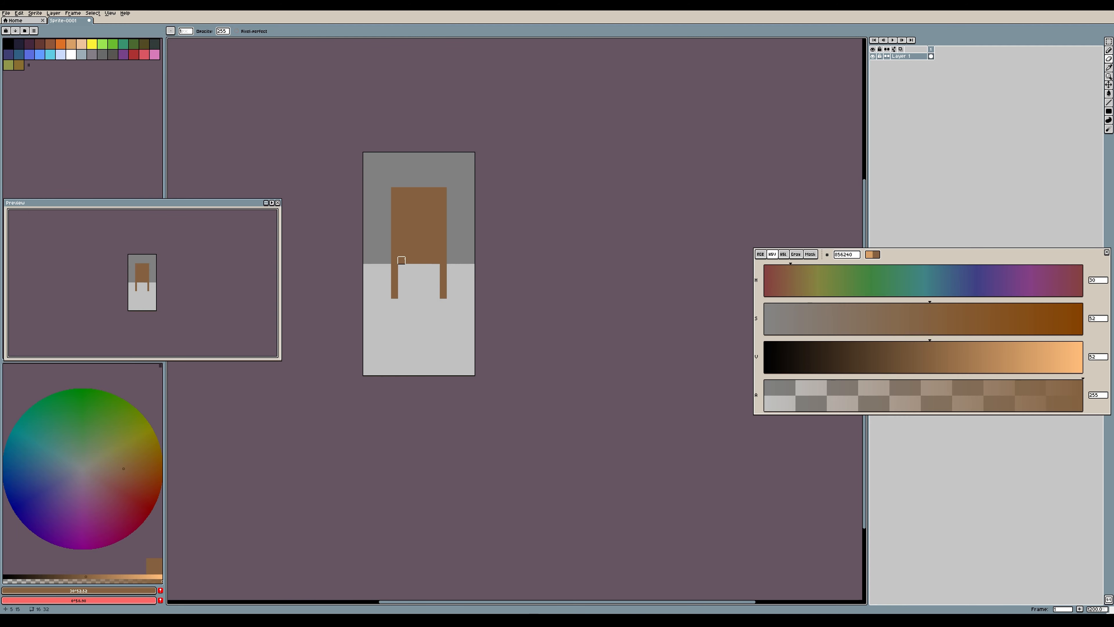
pyautogui.moveTo(401, 260); pyautogui.dragTo(429, 260)
# Step: Draw a filled seat rectangle about 8 by 6 pixels in lighter brown #997149 (value 60) directly below the backrest
pyautogui.click(957, 347)
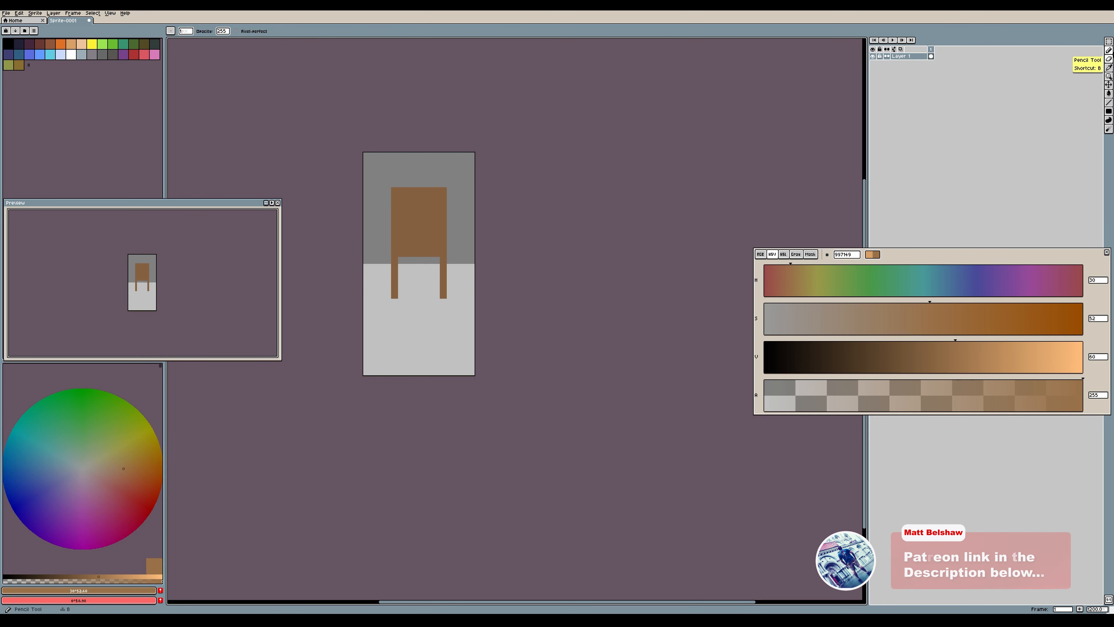
pyautogui.click(1109, 113)
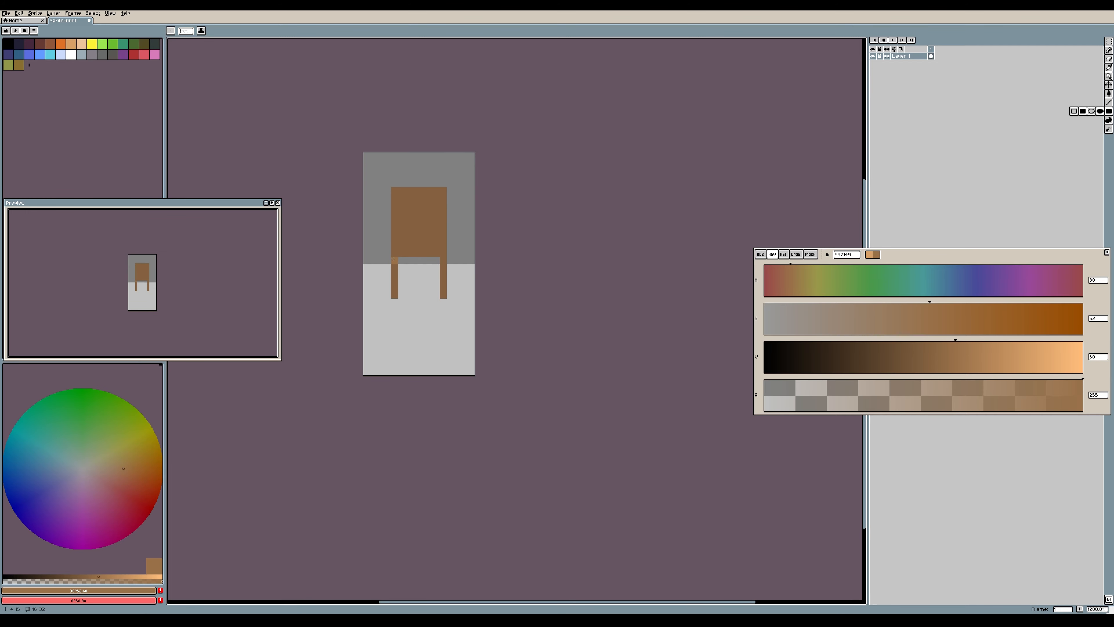
pyautogui.moveTo(393, 258); pyautogui.dragTo(444, 297)
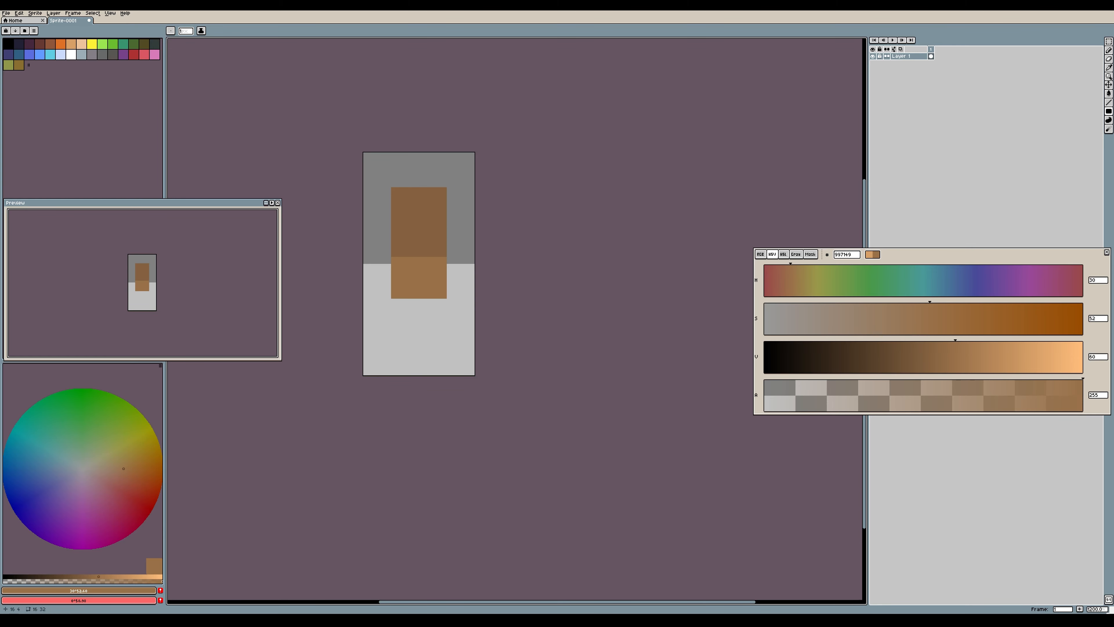
# Step: Erase the top two pixel rows of the backrest and the bottom pixel row of the seat
pyautogui.click(1108, 50)
pyautogui.moveTo(387, 191); pyautogui.dragTo(450, 190)
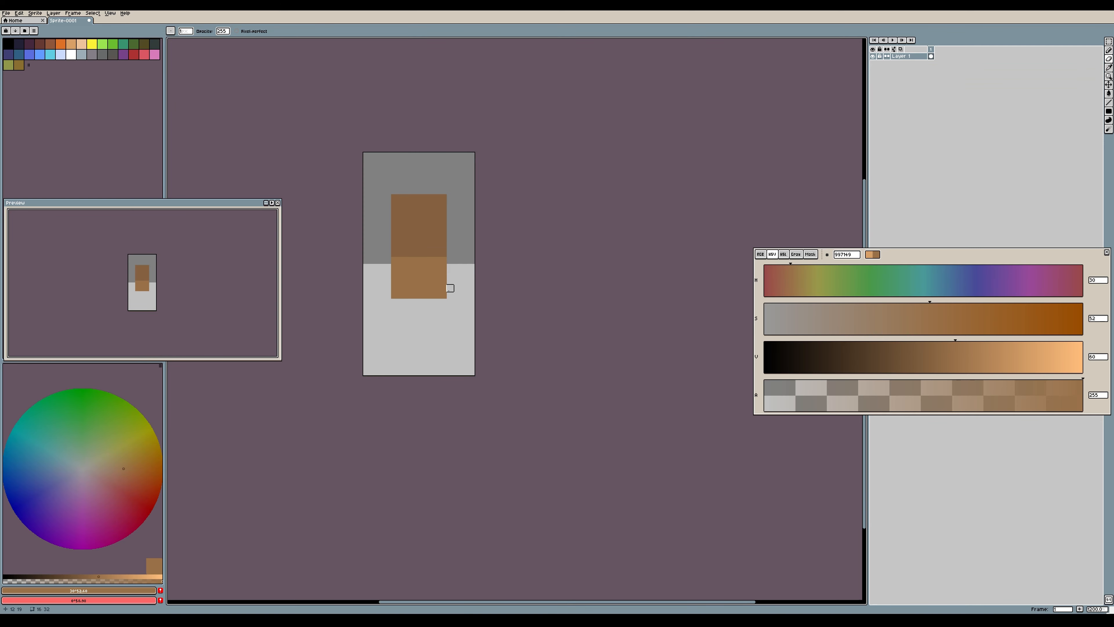
pyautogui.moveTo(450, 295); pyautogui.dragTo(366, 295)
pyautogui.moveTo(450, 198); pyautogui.dragTo(380, 198)
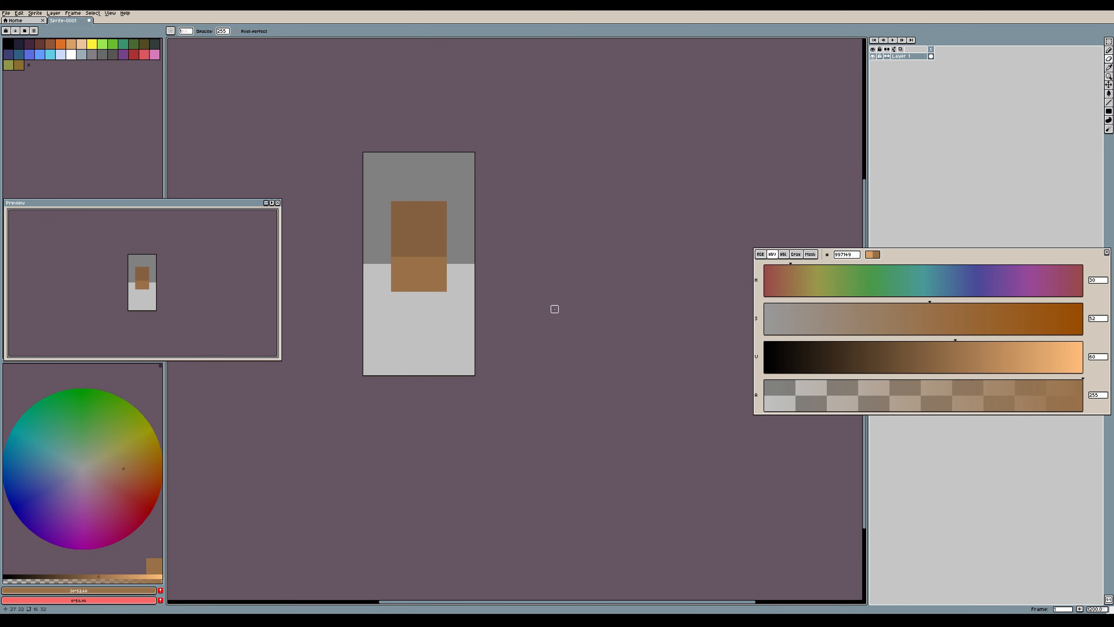
# Step: Sample the backrest's dark brown #856240 and draw two front legs down from the seat's outer corners
pyautogui.keyDown('alt'); pyautogui.click(422, 219); pyautogui.keyUp('alt')
pyautogui.click(1109, 111)
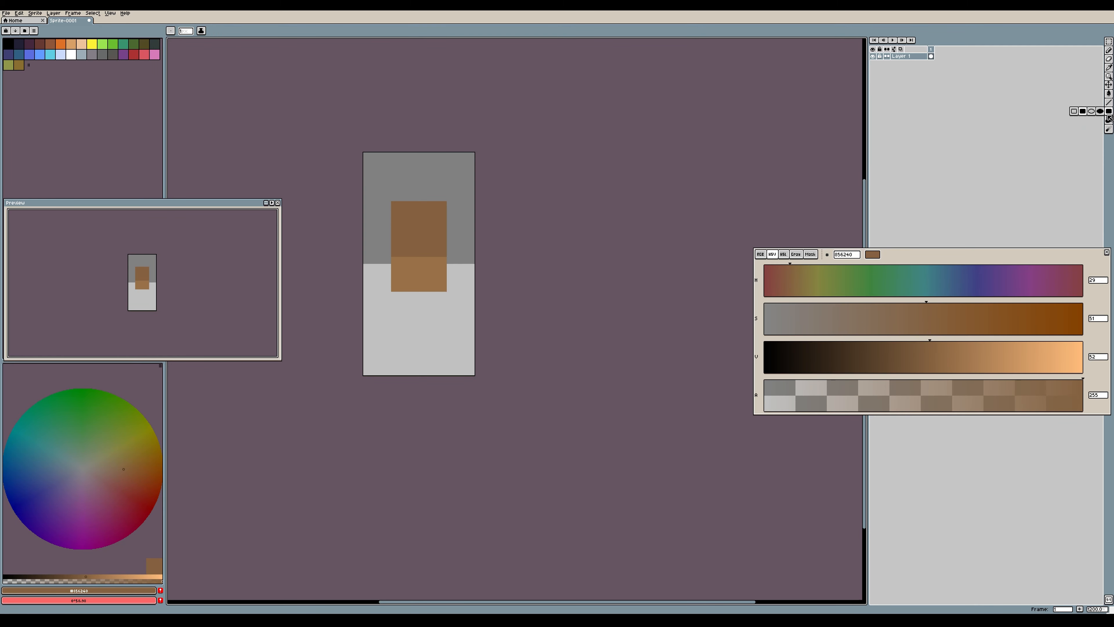
pyautogui.click(1108, 50)
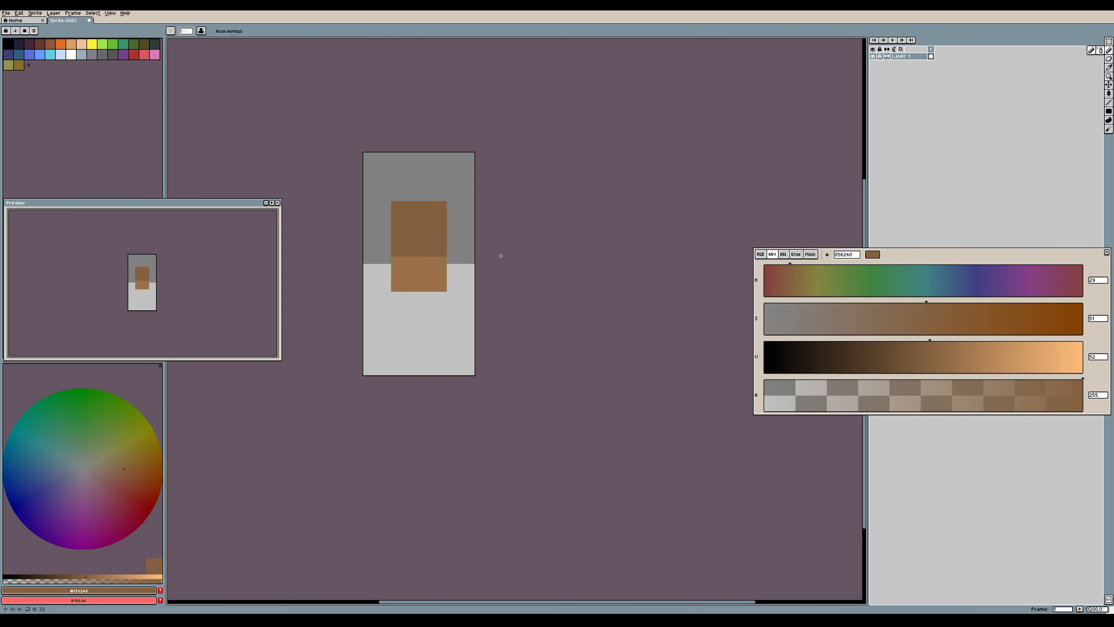
pyautogui.click(393, 294)
pyautogui.moveTo(394, 295); pyautogui.dragTo(391, 328)
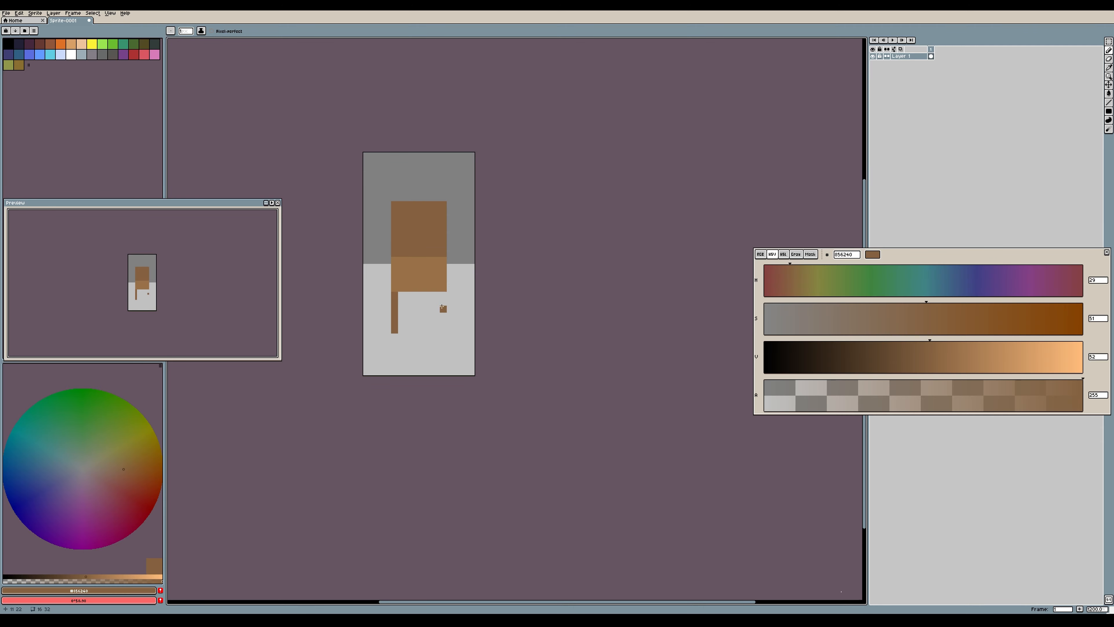
pyautogui.moveTo(443, 295); pyautogui.dragTo(442, 324)
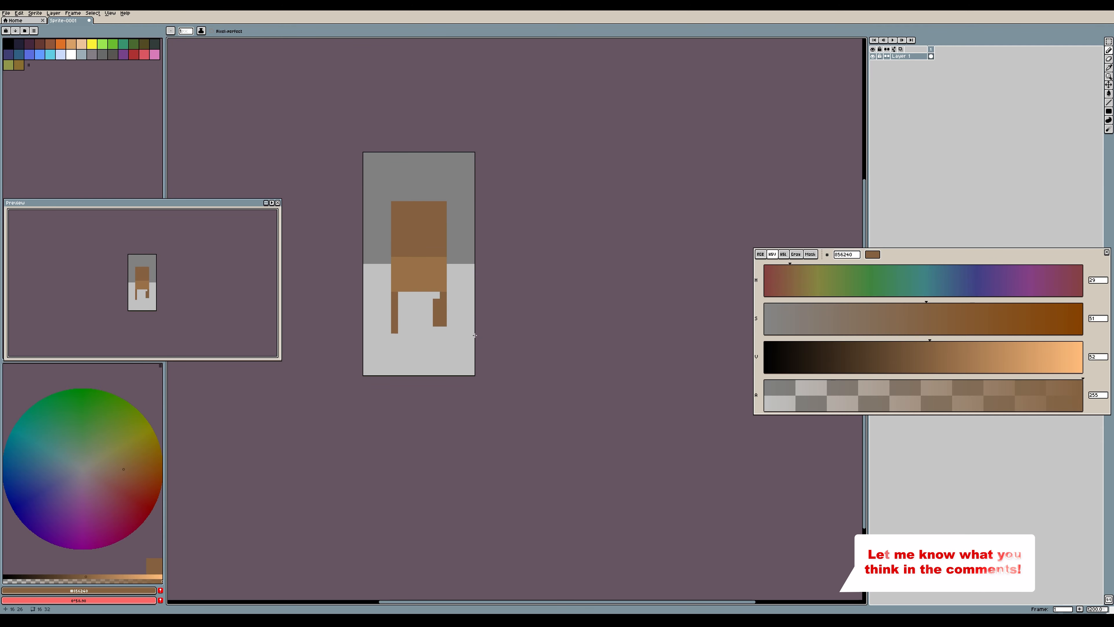
# Step: Erase the stray inner column beside the right leg and shorten the left leg by one pixel to match
pyautogui.click(1109, 67)
pyautogui.click(1108, 59)
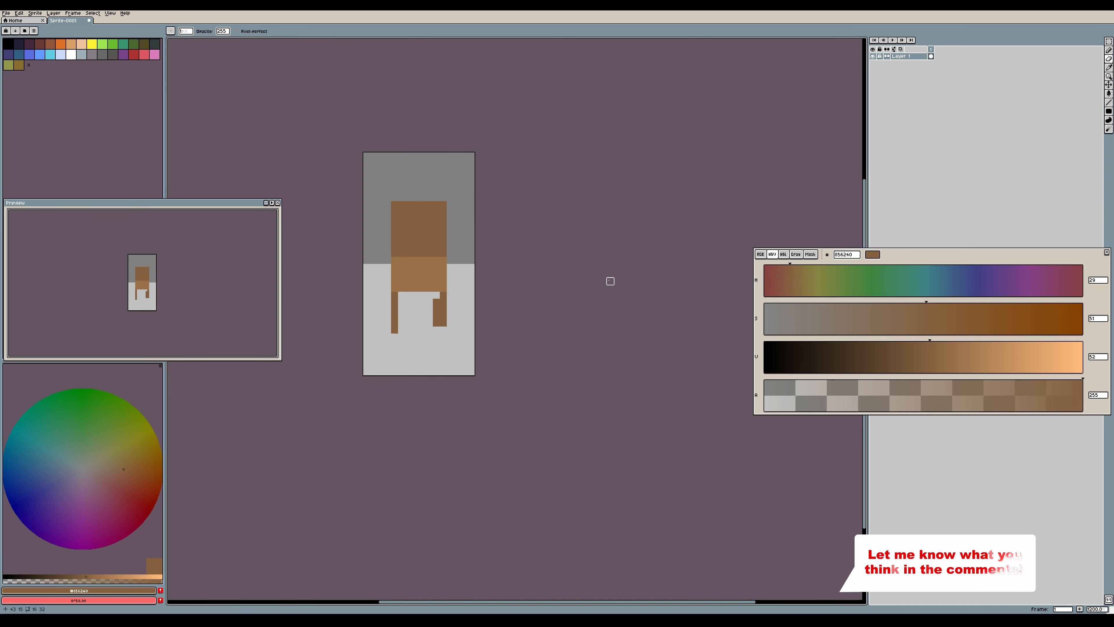
pyautogui.moveTo(436, 293); pyautogui.dragTo(436, 330)
pyautogui.click(394, 328)
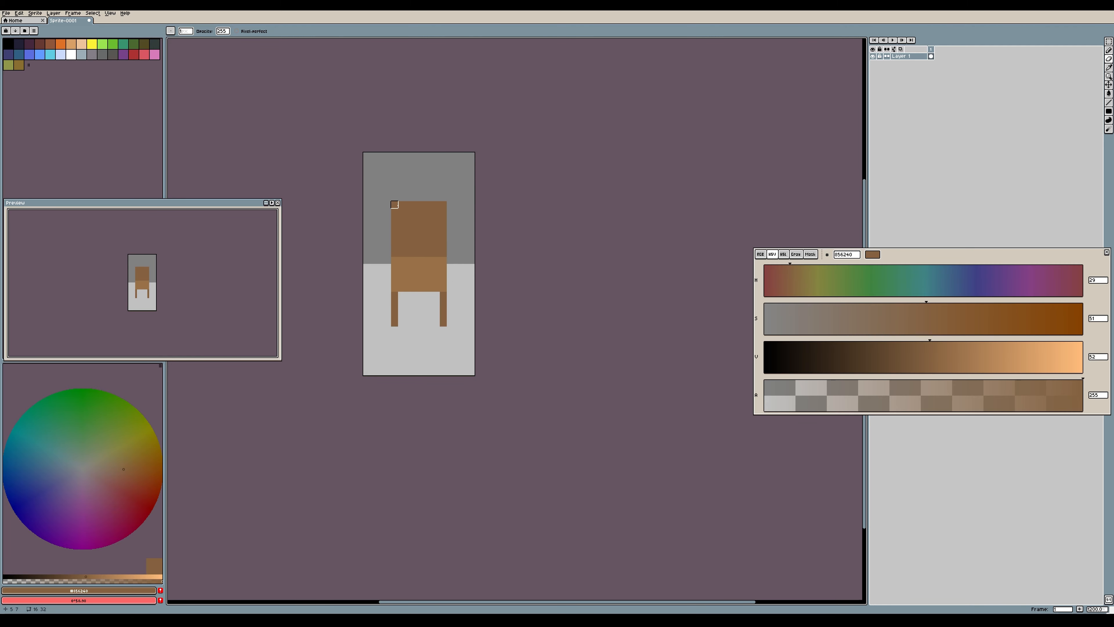
# Step: Sample the seat's brown #997149 and draw a one-pixel-high row across the top of the backrest
pyautogui.press('i')
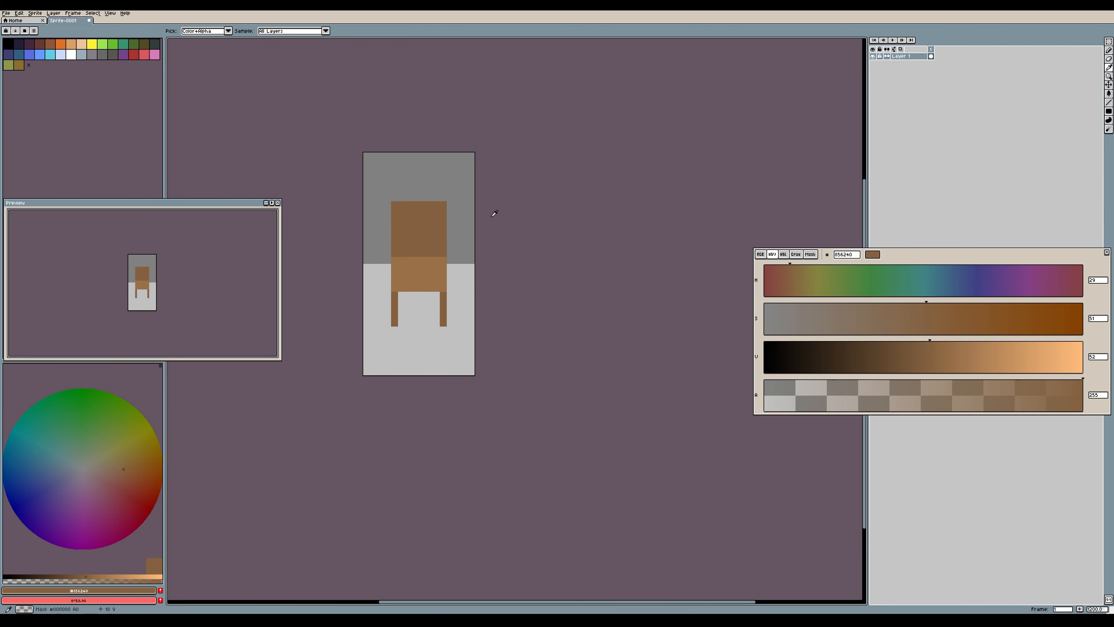
pyautogui.press('b')
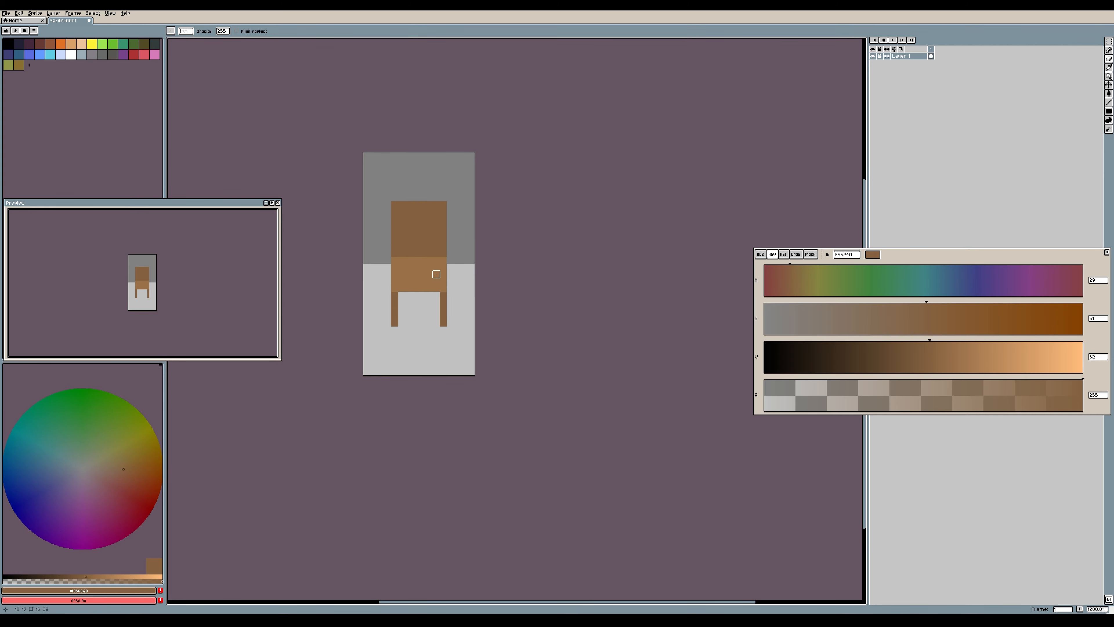
pyautogui.keyDown('alt'); pyautogui.click(436, 274); pyautogui.keyUp('alt')
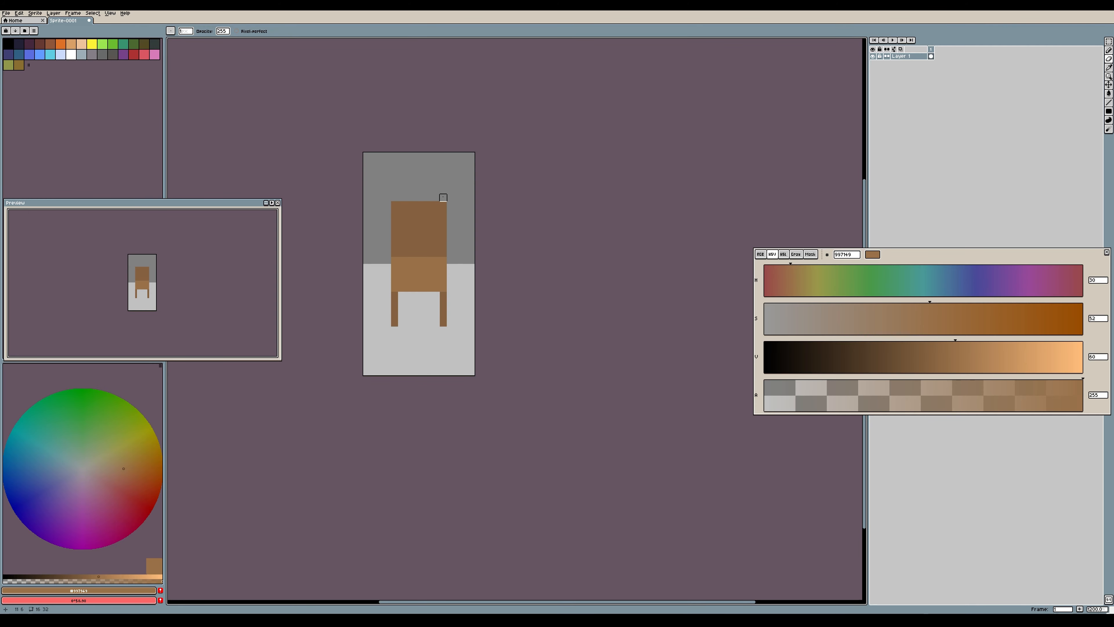
pyautogui.moveTo(436, 198); pyautogui.dragTo(429, 198)
pyautogui.click(1108, 51)
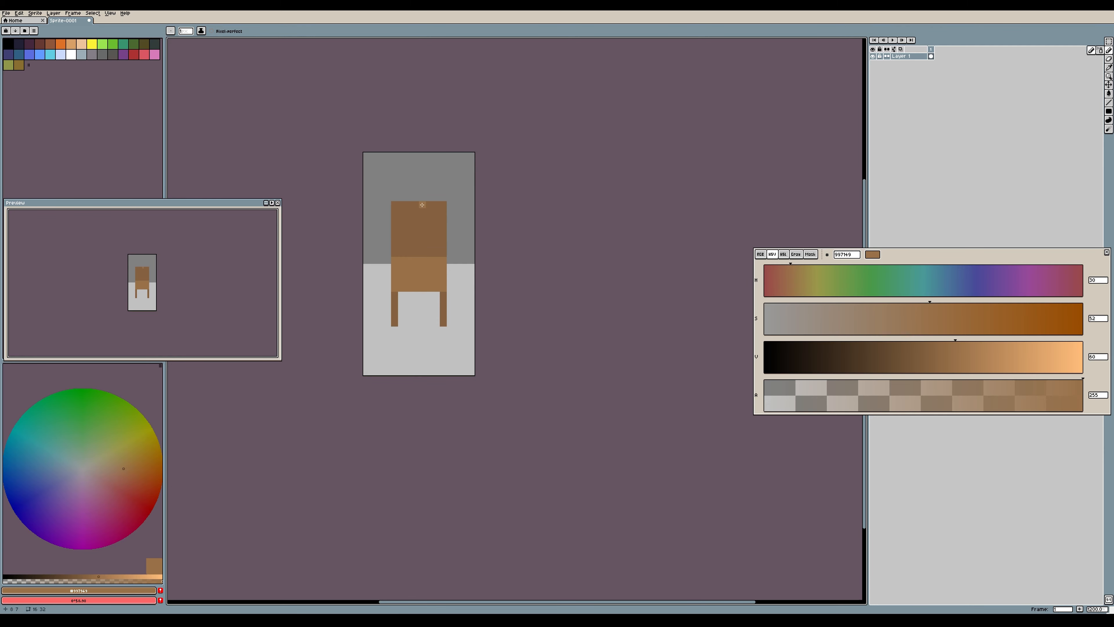
pyautogui.click(392, 199)
pyautogui.click(419, 203)
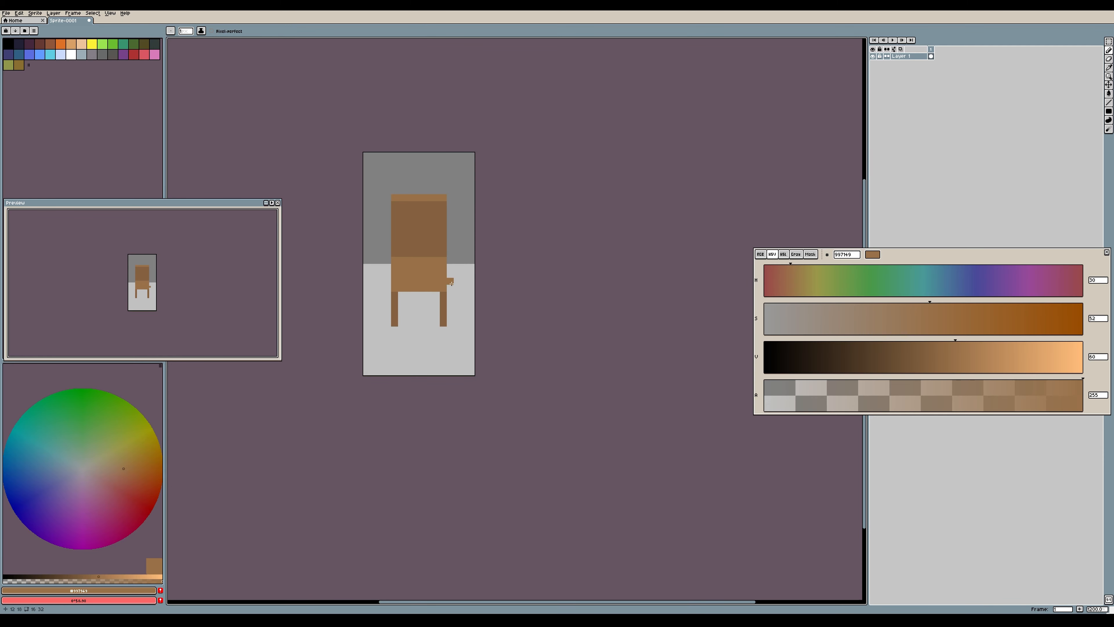
pyautogui.click(454, 321)
pyautogui.hotkey('ctrl', 'z')
pyautogui.click(422, 293)
pyautogui.hotkey('ctrl', 'z')
# Step: Paint lighter brown highlights in the middle of the backrest's top row, finishing with #ad865f (saturation 45, value 68)
pyautogui.press('i')
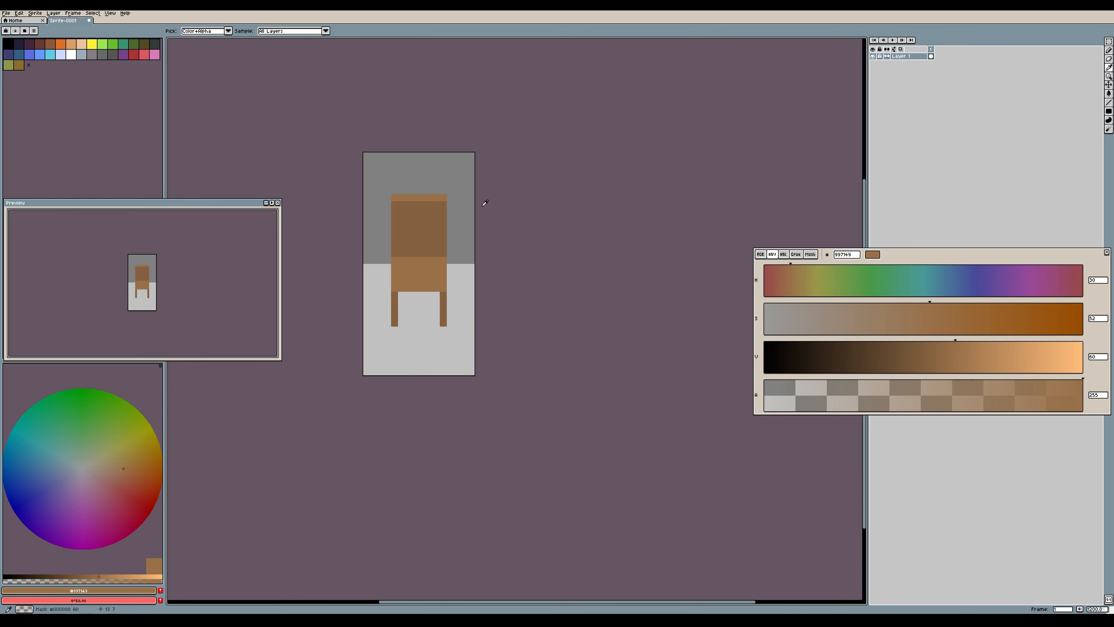
pyautogui.press('b')
pyautogui.moveTo(957, 344); pyautogui.dragTo(971, 345)
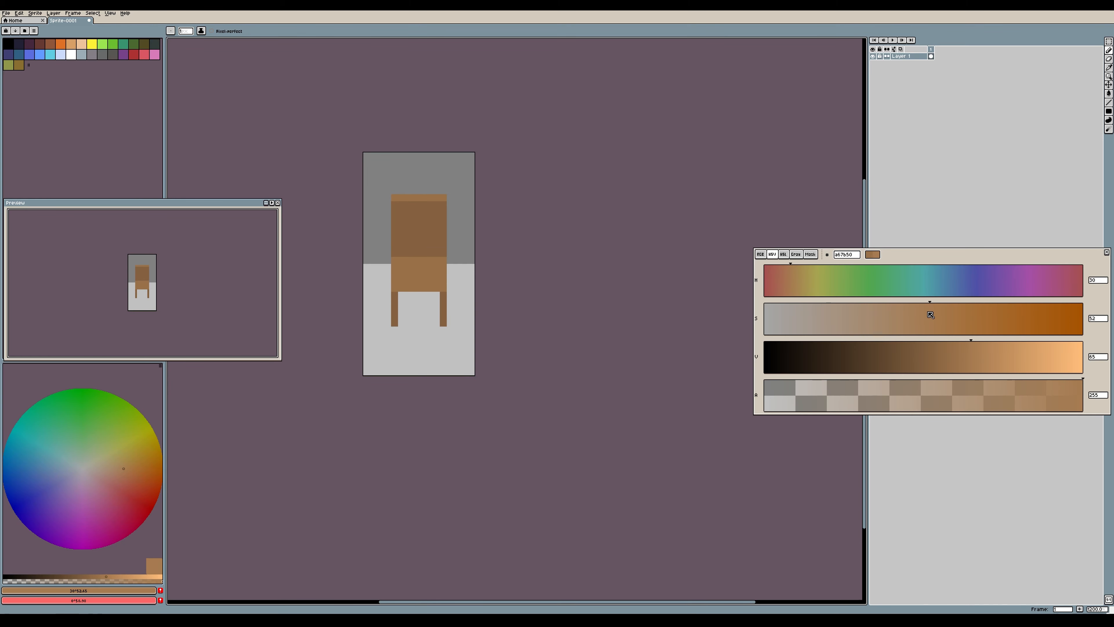
pyautogui.moveTo(930, 314); pyautogui.dragTo(920, 314)
pyautogui.moveTo(988, 347); pyautogui.dragTo(980, 347)
pyautogui.moveTo(916, 312); pyautogui.dragTo(907, 312)
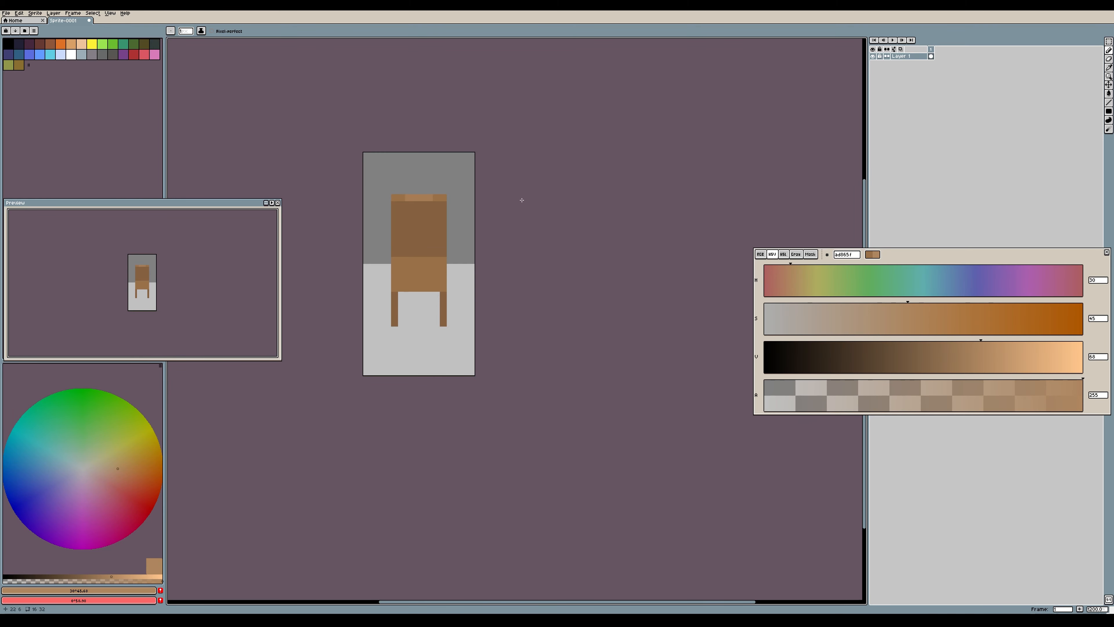
pyautogui.moveTo(428, 196); pyautogui.dragTo(421, 196)
pyautogui.click(437, 217)
# Step: Sample the brown #997149 from the top row and darken it to saturation 53 and value 56
pyautogui.press('i')
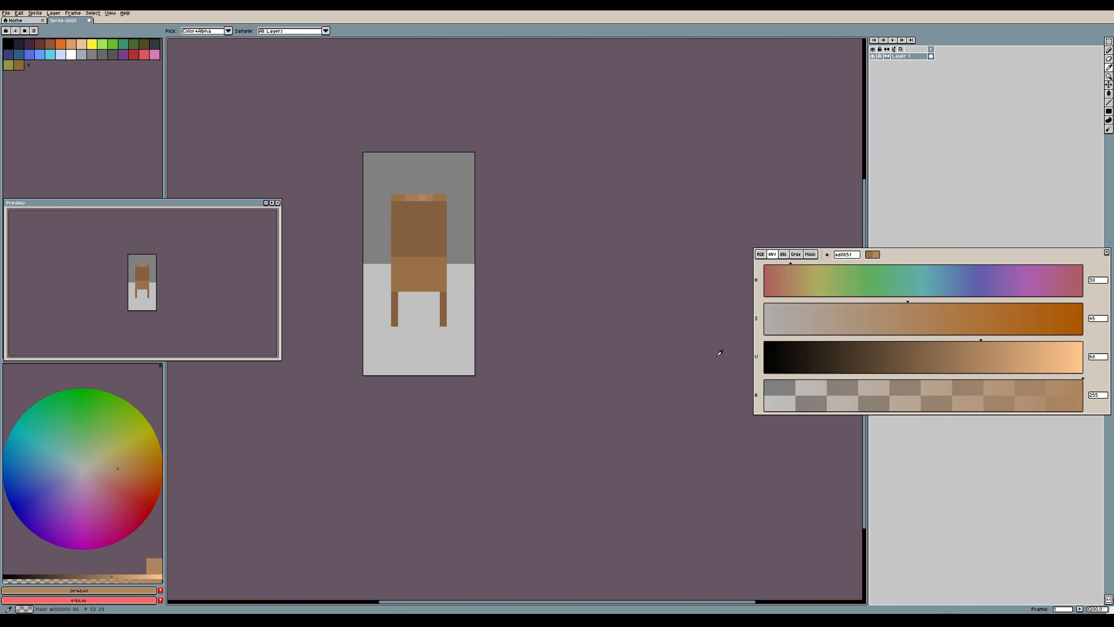
pyautogui.click(412, 199)
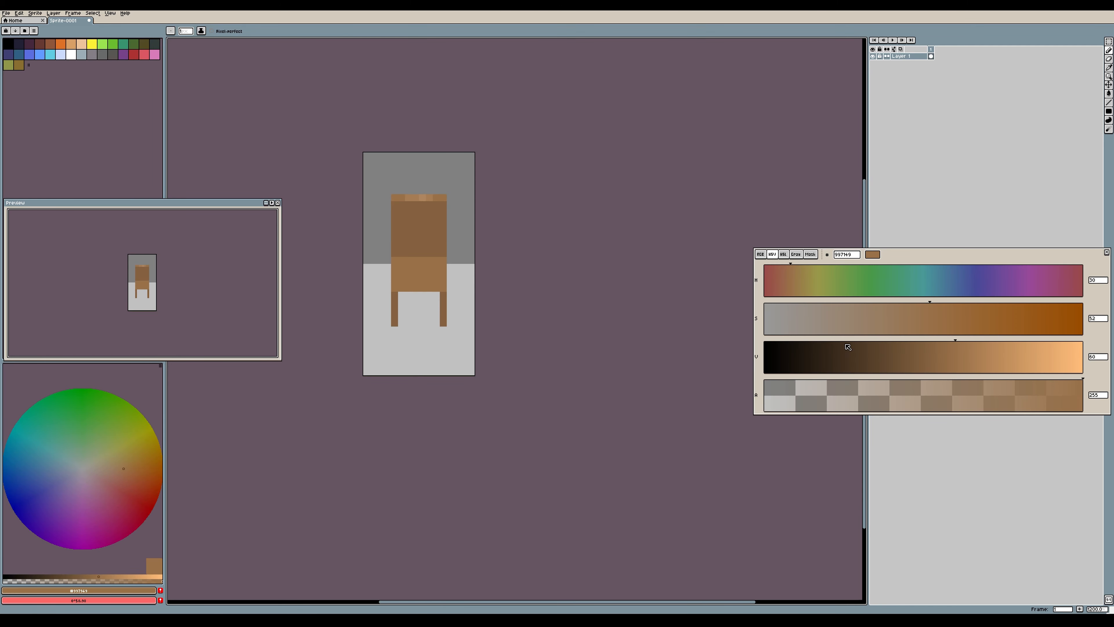
pyautogui.click(945, 343)
pyautogui.click(933, 305)
pyautogui.press('v')
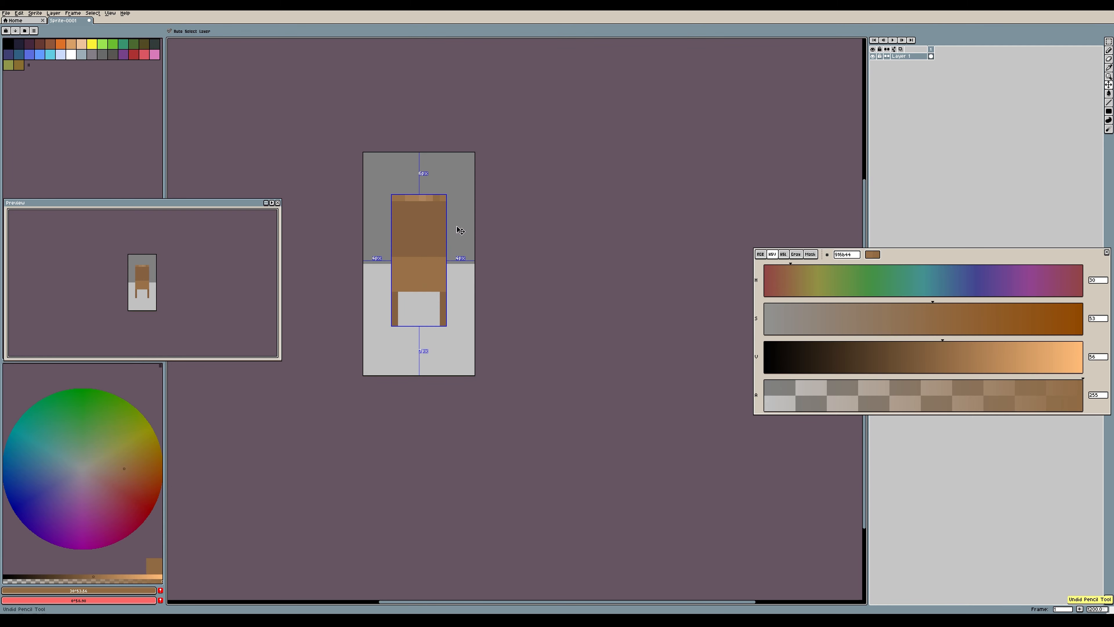
pyautogui.press('b')
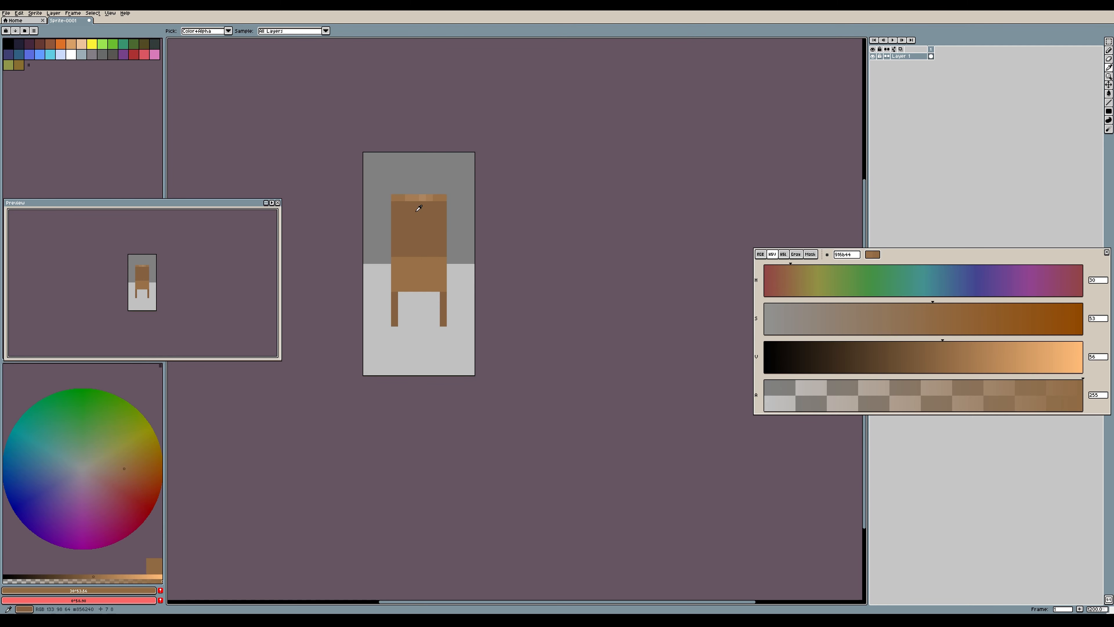
# Step: Recolour both end pixels of the backrest's top row with #856240 and add a one-pixel #997149 tip above each corner
pyautogui.keyDown('alt'); pyautogui.click(407, 205); pyautogui.keyUp('alt')
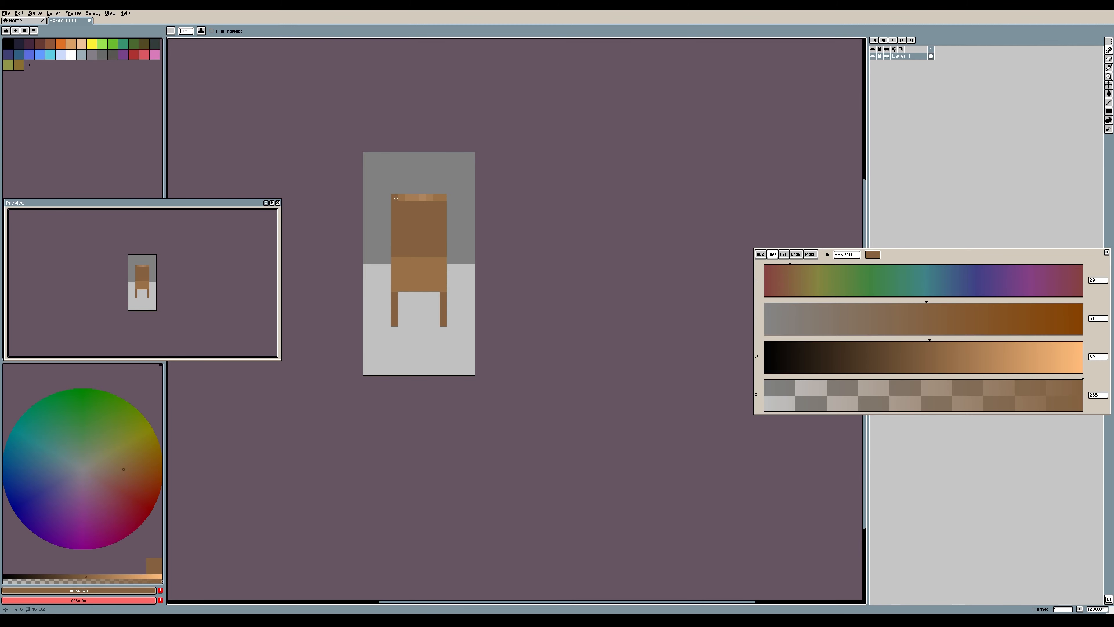
pyautogui.press('i')
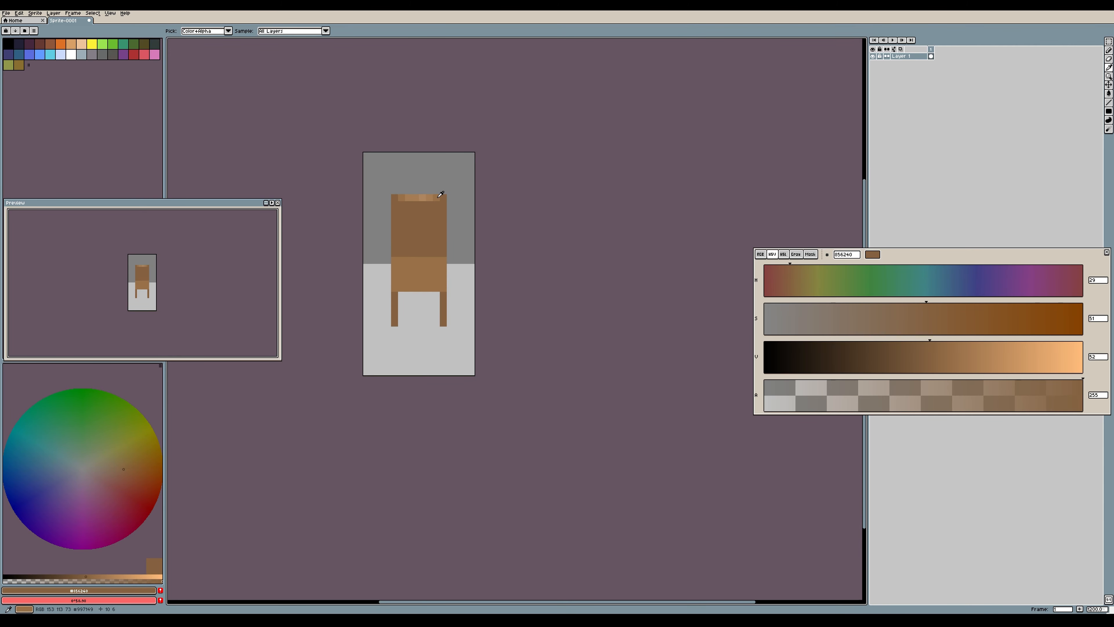
pyautogui.keyDown('alt'); pyautogui.click(440, 194); pyautogui.keyUp('alt')
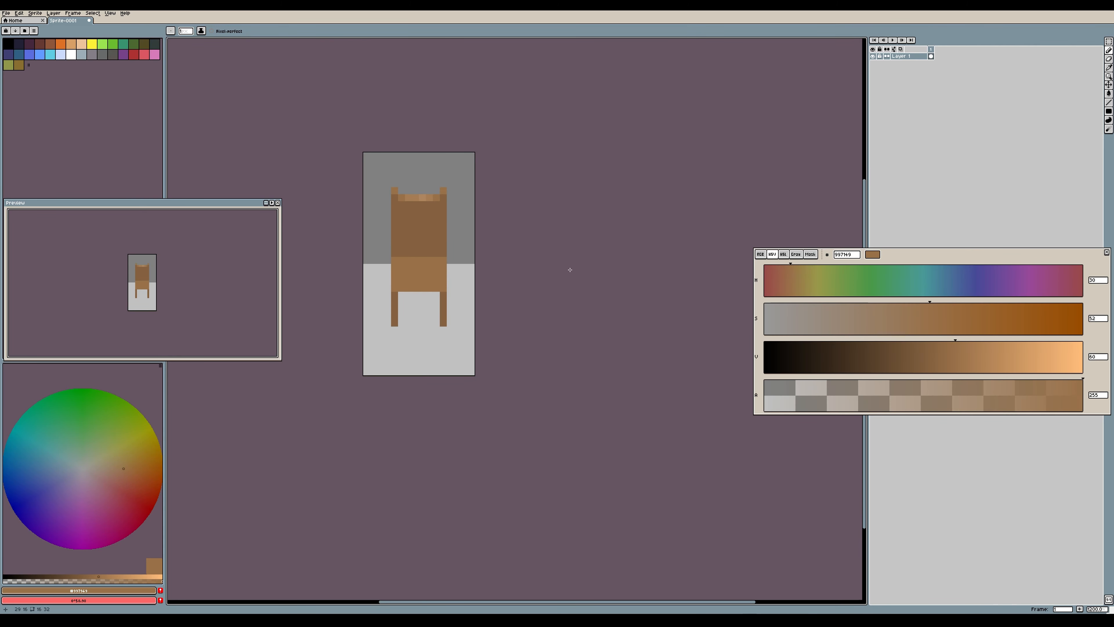
pyautogui.click(412, 186)
# Step: Draw a one-pixel-high #856240 row under the seat and repaint its inner part with a darker brown at saturation 55, value 49
pyautogui.keyDown('alt'); pyautogui.click(399, 255); pyautogui.keyUp('alt')
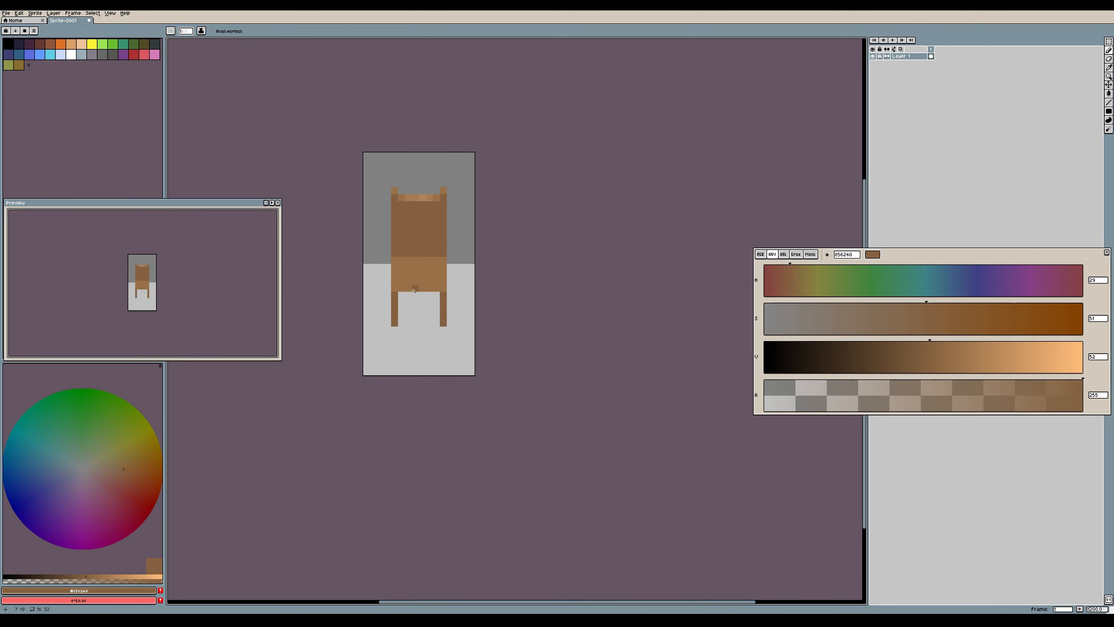
pyautogui.moveTo(394, 292); pyautogui.dragTo(443, 295)
pyautogui.press('i')
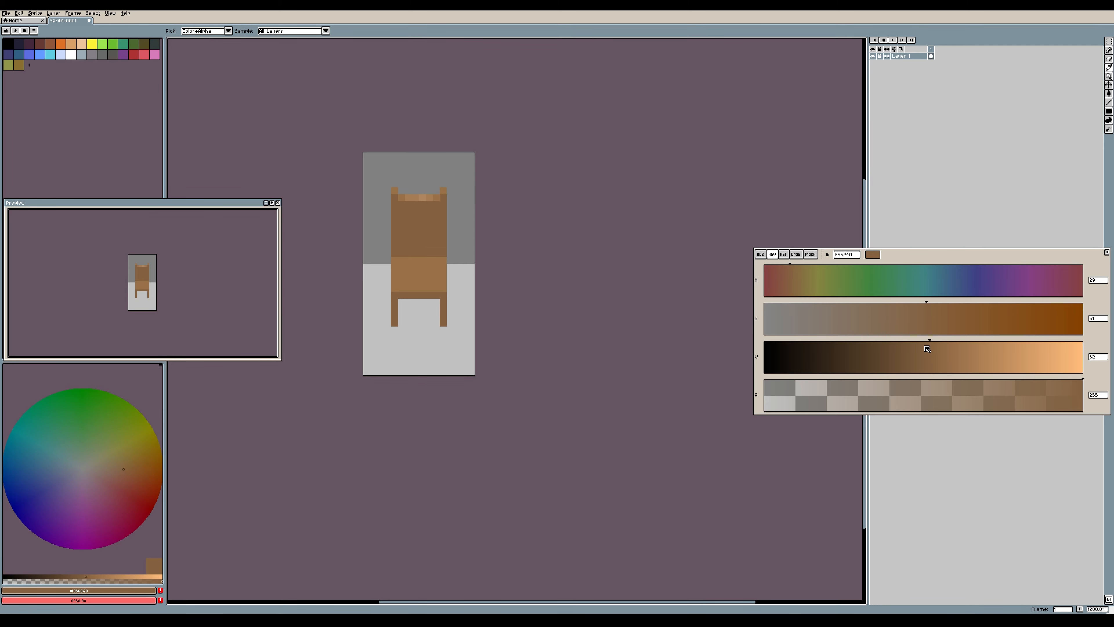
pyautogui.click(914, 346)
pyautogui.click(939, 307)
pyautogui.press('b')
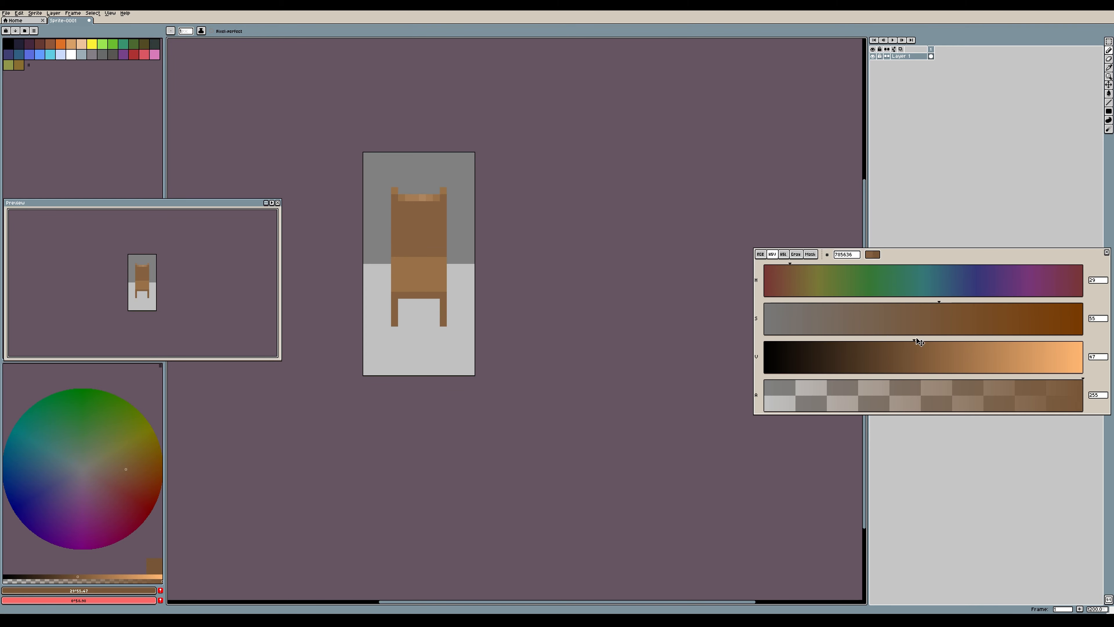
pyautogui.click(920, 346)
pyautogui.moveTo(440, 294); pyautogui.dragTo(395, 295)
# Step: Shade the middle of the row under the seat with progressively darker browns, finishing with #6b4b2d (saturation 58, value 42)
pyautogui.click(908, 346)
pyautogui.click(946, 312)
pyautogui.moveTo(429, 293); pyautogui.dragTo(405, 294)
pyautogui.click(899, 344)
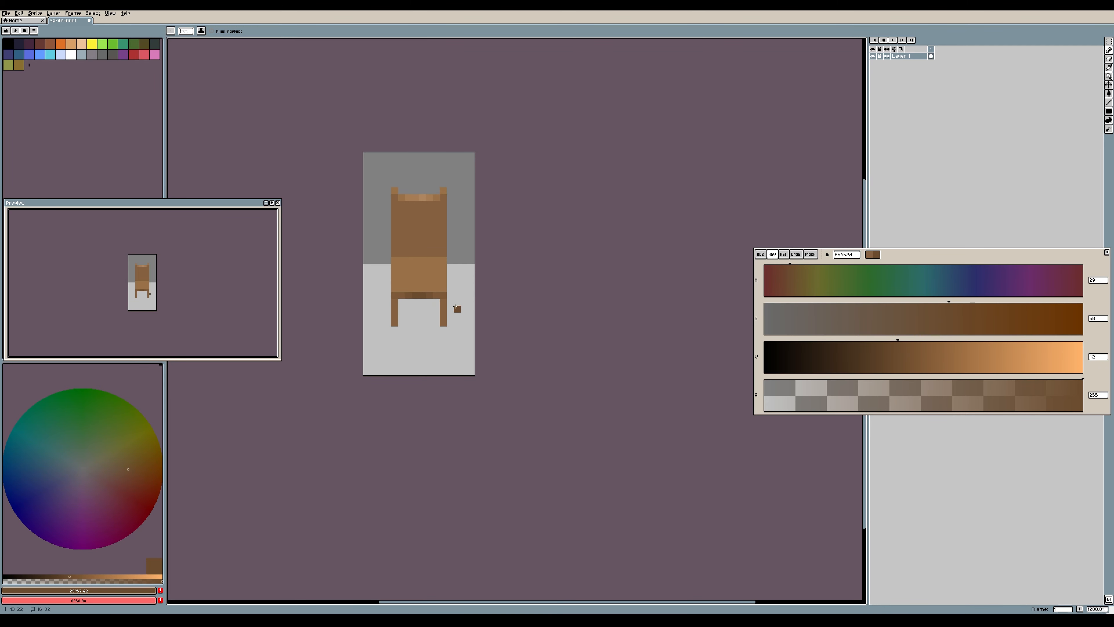
pyautogui.click(422, 336)
# Step: Paint a matching shadow row along the backrest's bottom edge, using #7d5938 at the sides and #6b4b2d in the middle
pyautogui.keyDown('alt'); pyautogui.click(437, 296); pyautogui.keyUp('alt')
pyautogui.moveTo(443, 253); pyautogui.dragTo(395, 256)
pyautogui.hotkey('ctrl', 'z')
pyautogui.moveTo(415, 253); pyautogui.dragTo(436, 254)
pyautogui.keyDown('alt'); pyautogui.click(435, 249); pyautogui.keyUp('alt')
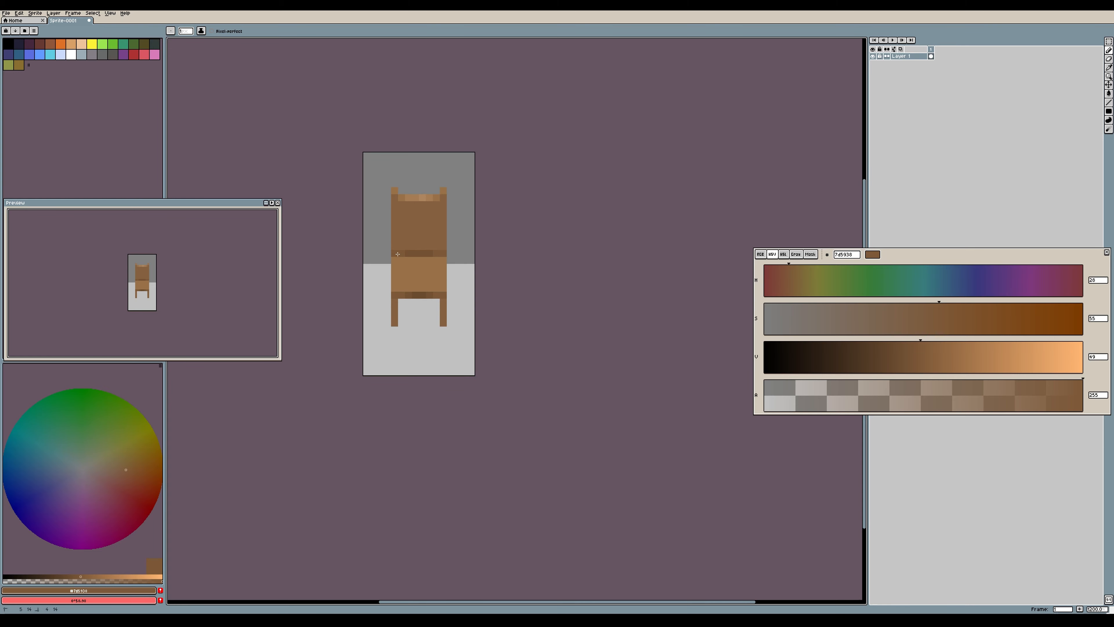
pyautogui.keyDown('alt'); pyautogui.click(420, 253); pyautogui.keyUp('alt')
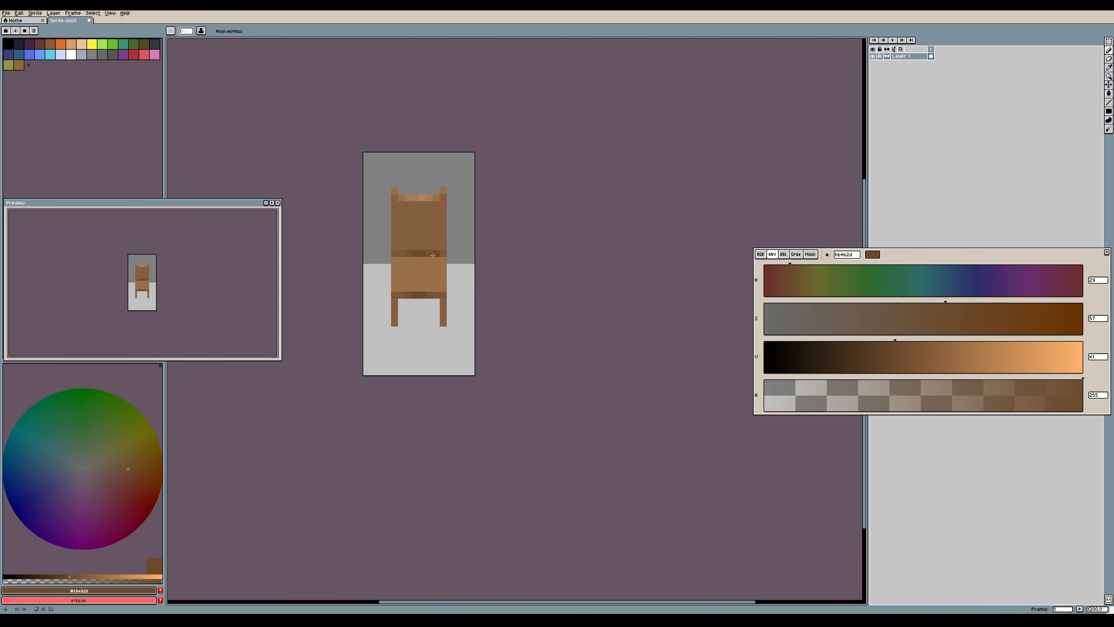
pyautogui.keyDown('alt'); pyautogui.click(414, 253); pyautogui.keyUp('alt')
pyautogui.click(447, 317)
# Step: Sample the seat's #997149, lighten it to value 63 with slightly lower saturation, and paint highlight marks on the upper seat
pyautogui.keyDown('alt'); pyautogui.click(421, 265); pyautogui.keyUp('alt')
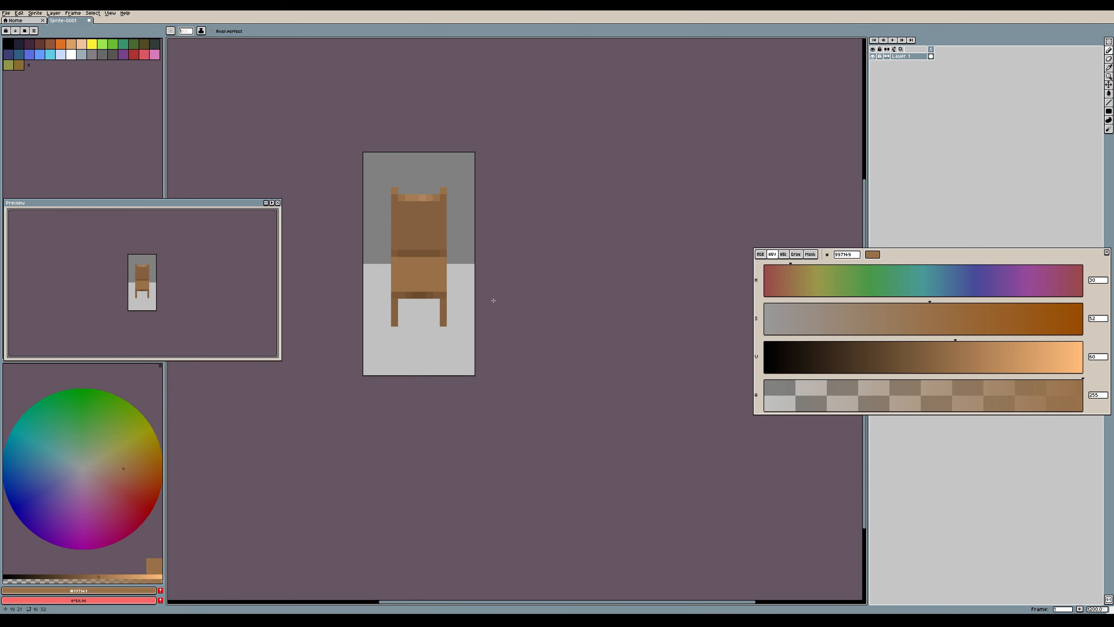
pyautogui.click(964, 345)
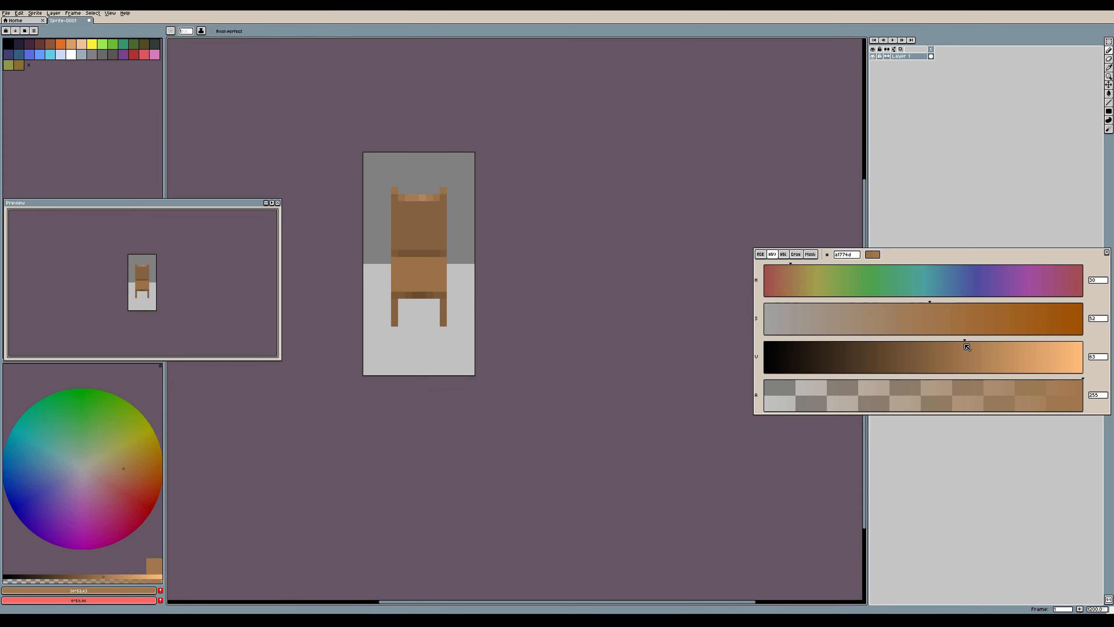
pyautogui.click(923, 308)
pyautogui.click(401, 275)
# Step: Sample the seat's #997149 again, darken it to saturation 54 and value 57, and paint darker wood marks on the seat
pyautogui.keyDown('alt'); pyautogui.click(418, 274); pyautogui.keyUp('alt')
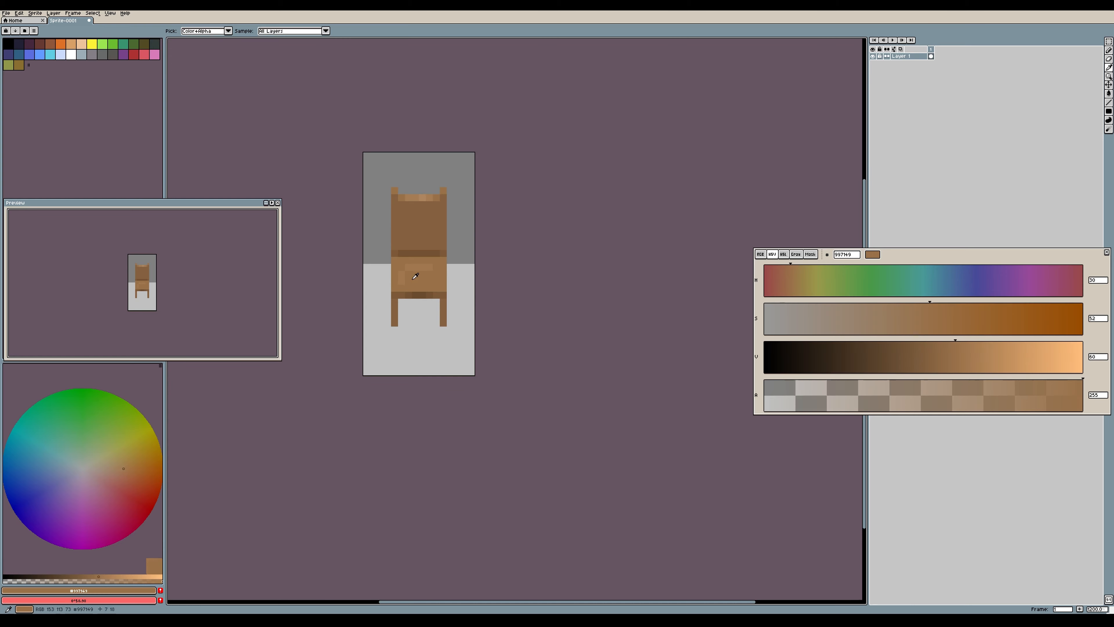
pyautogui.click(401, 282)
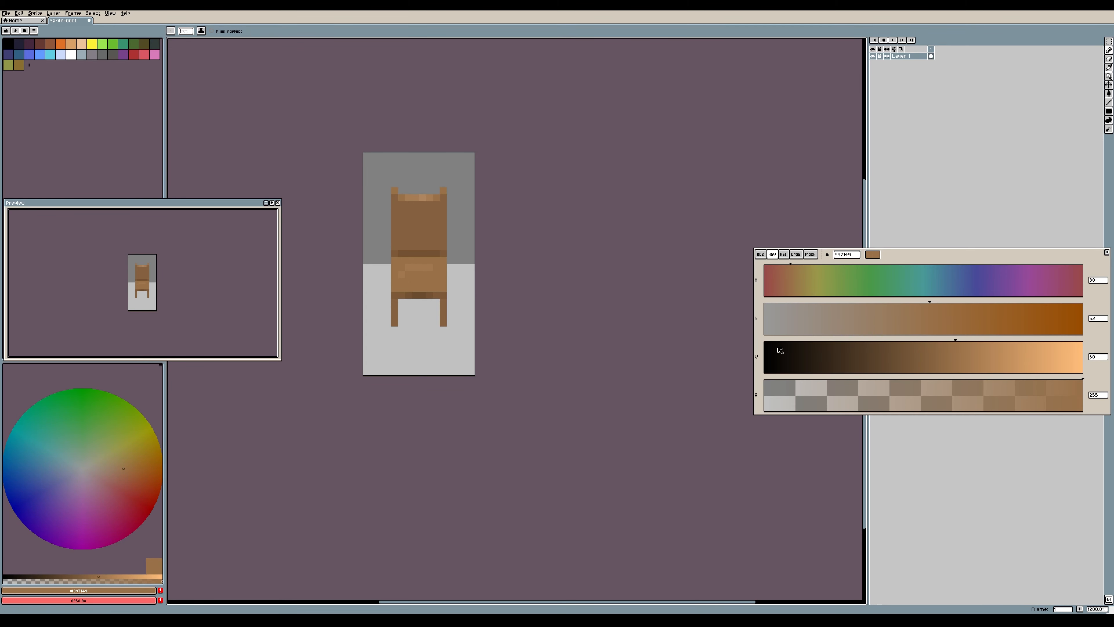
pyautogui.click(948, 343)
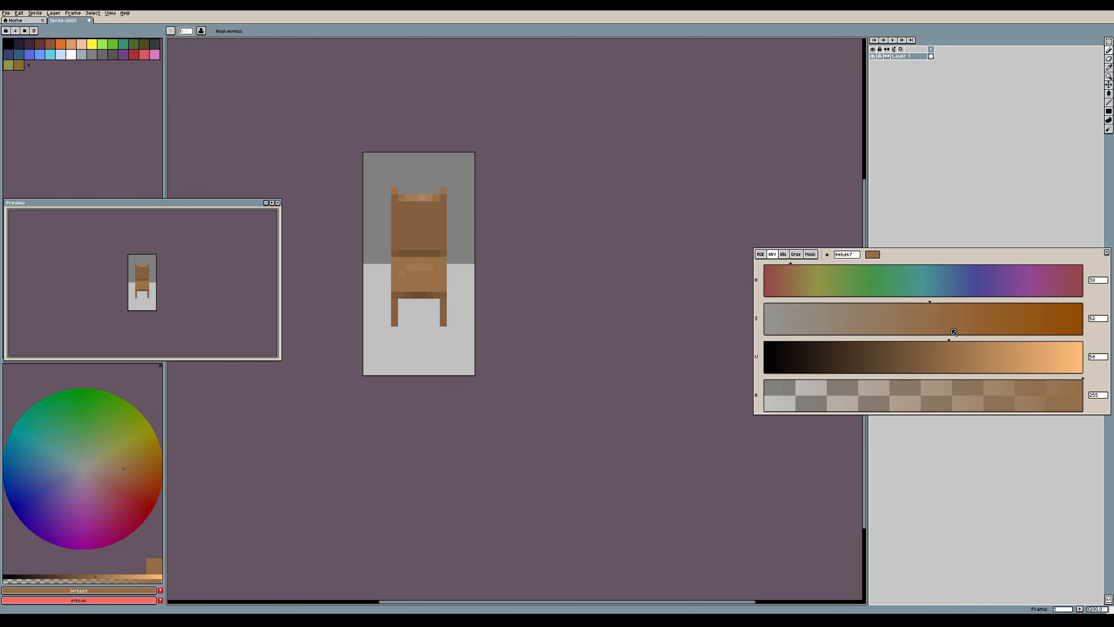
pyautogui.click(937, 304)
# Step: Sample #997149 from the backrest's top row and paint the end pixels of three horizontal slats on both sides of the backrest
pyautogui.press('i')
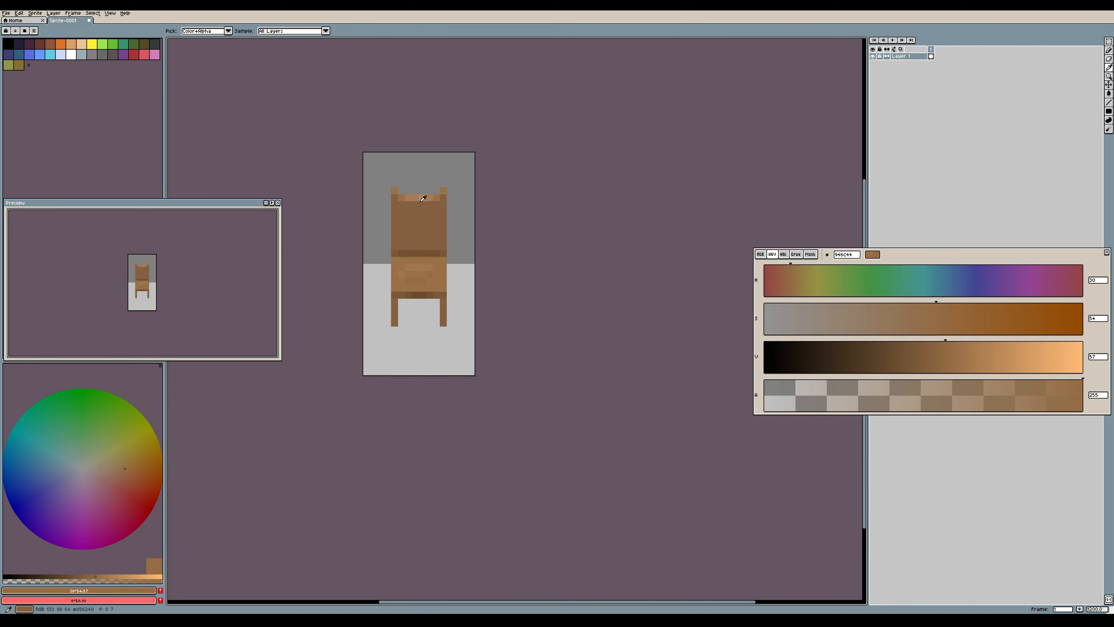
pyautogui.click(425, 196)
pyautogui.press('b')
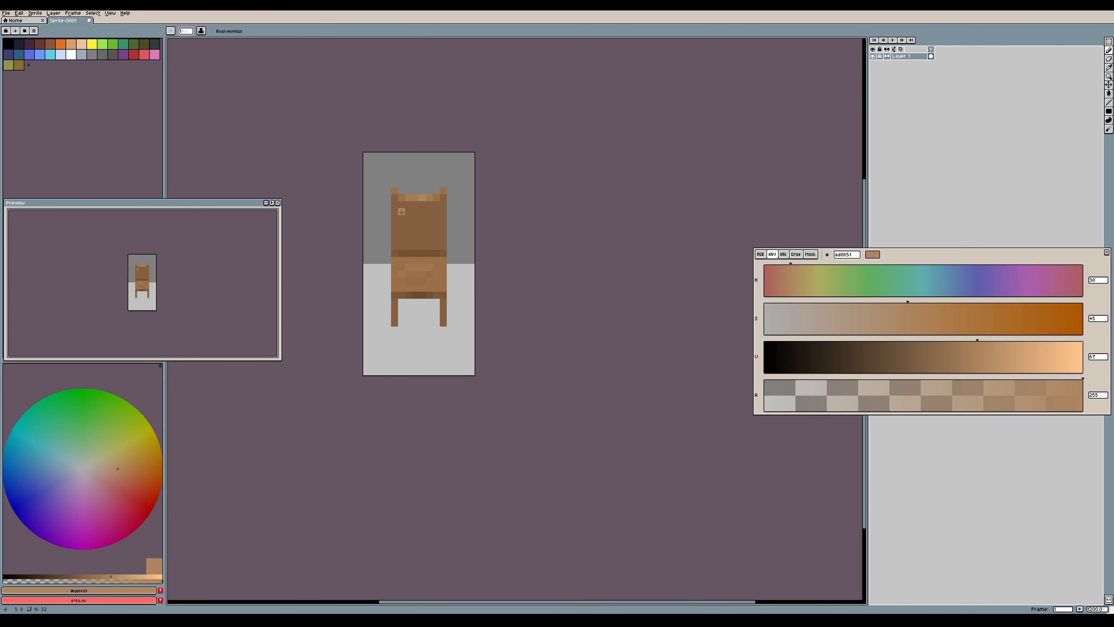
pyautogui.press('i')
pyautogui.click(407, 193)
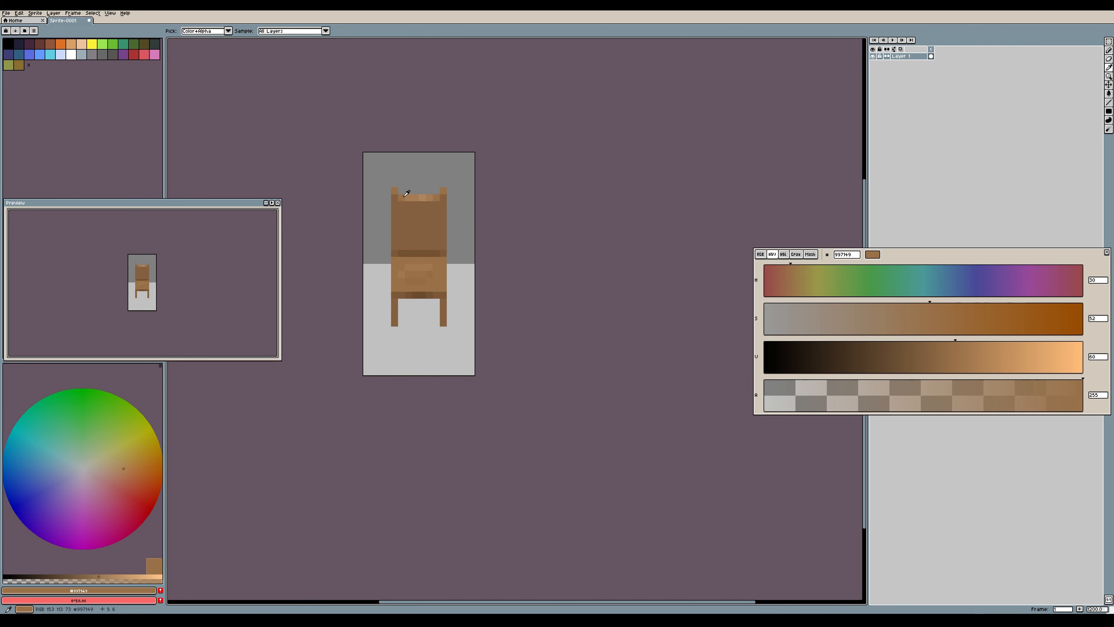
pyautogui.press('b')
pyautogui.click(401, 212)
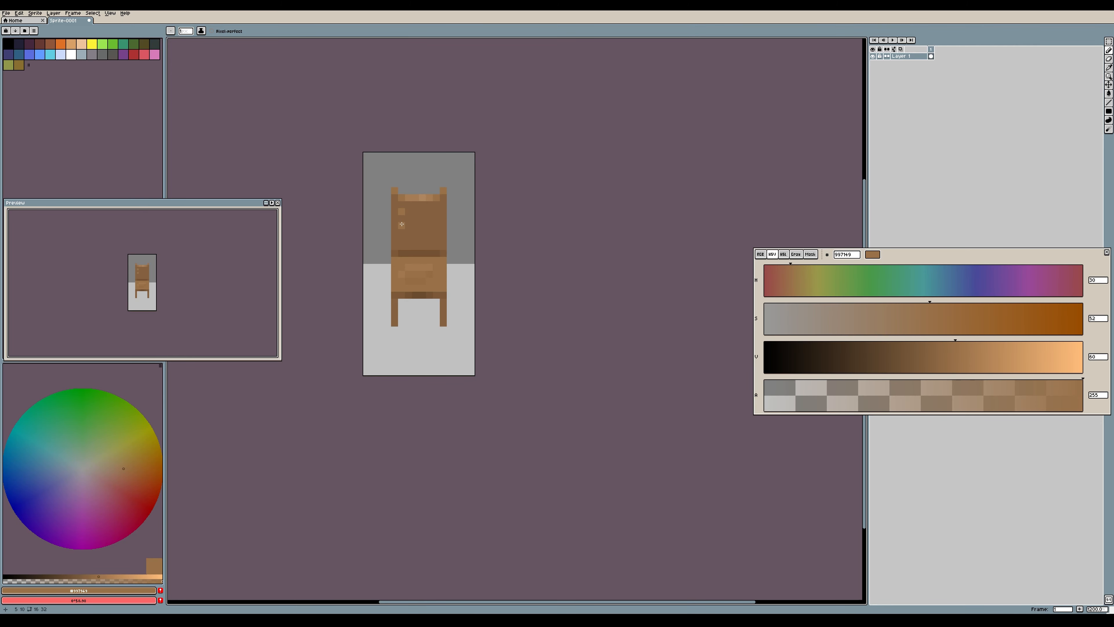
pyautogui.click(401, 225)
pyautogui.click(401, 239)
pyautogui.click(435, 225)
pyautogui.click(434, 239)
# Step: Sample the lighter brown #a67d55 from the top row and paint the inner pixels of the three backrest slats
pyautogui.keyDown('alt'); pyautogui.click(415, 198); pyautogui.keyUp('alt')
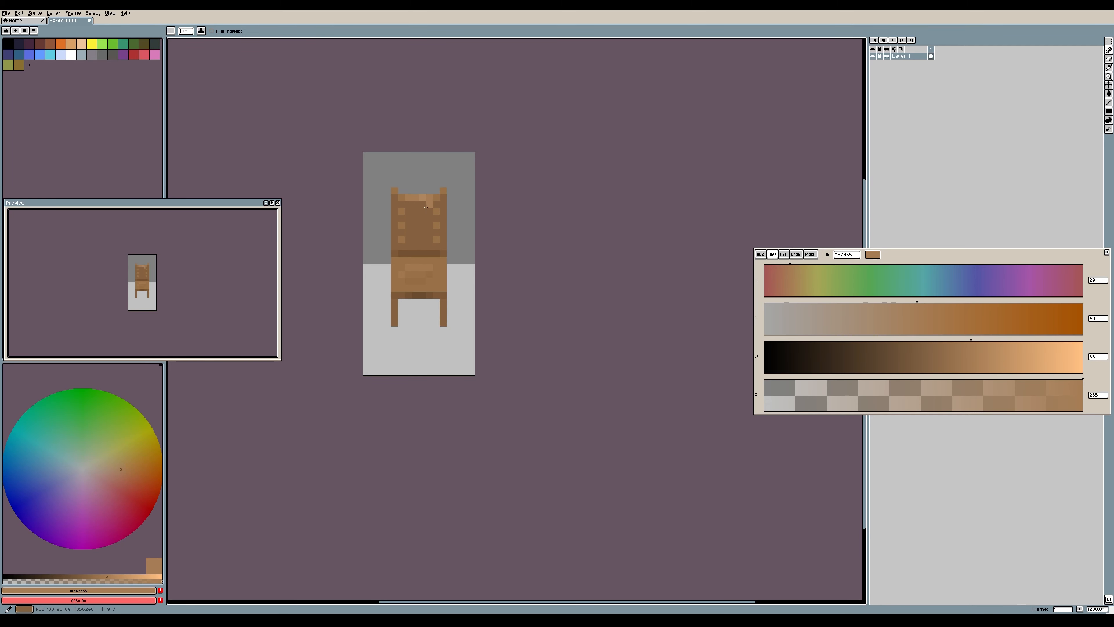
pyautogui.click(408, 212)
pyautogui.click(422, 212)
pyautogui.click(429, 212)
pyautogui.moveTo(408, 225); pyautogui.dragTo(432, 226)
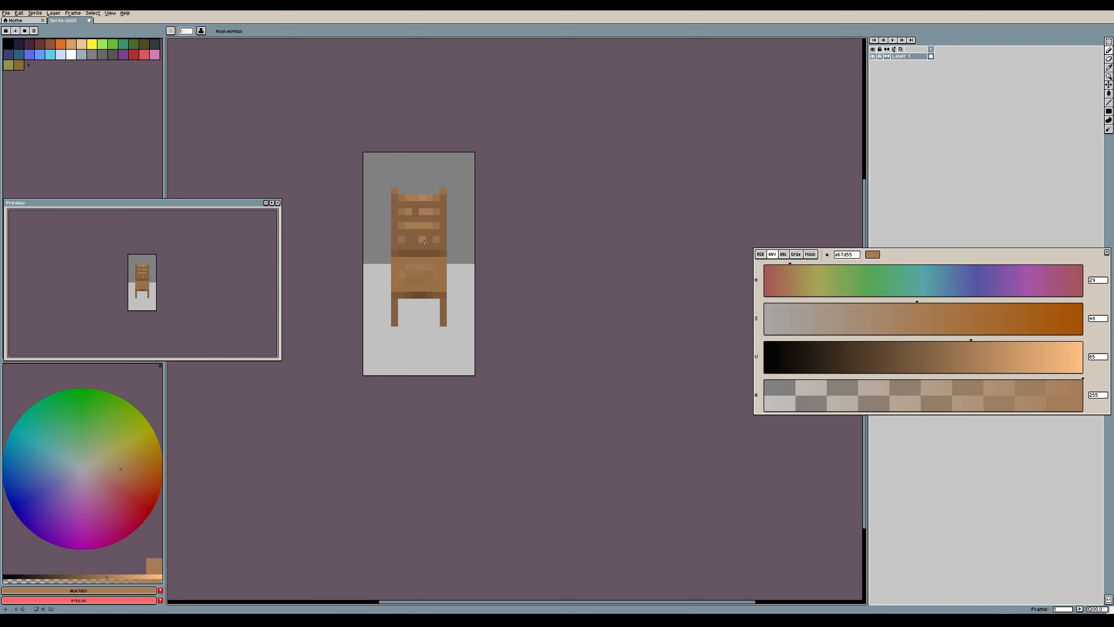
pyautogui.click(427, 241)
# Step: Complete the lowest backrest slat with brighter #ad865f highlight pixels
pyautogui.keyDown('alt'); pyautogui.click(416, 210); pyautogui.keyUp('alt')
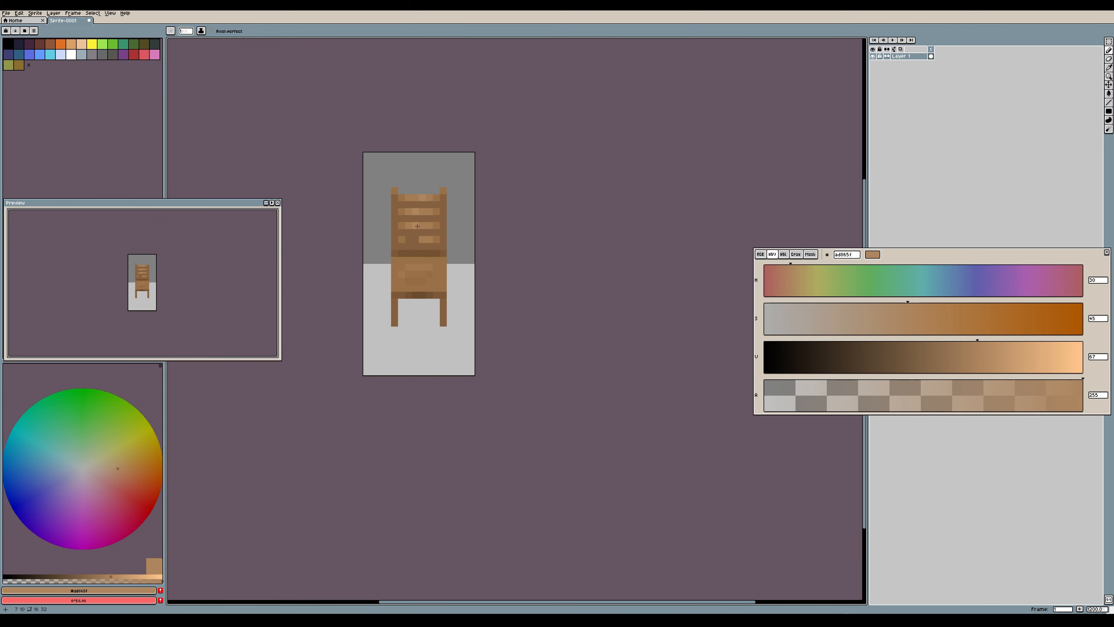
pyautogui.click(415, 239)
pyautogui.click(408, 239)
# Step: Sample the dark brown #6b4b2d under the seat, then change the drawing colour to black with alpha 50
pyautogui.press('i')
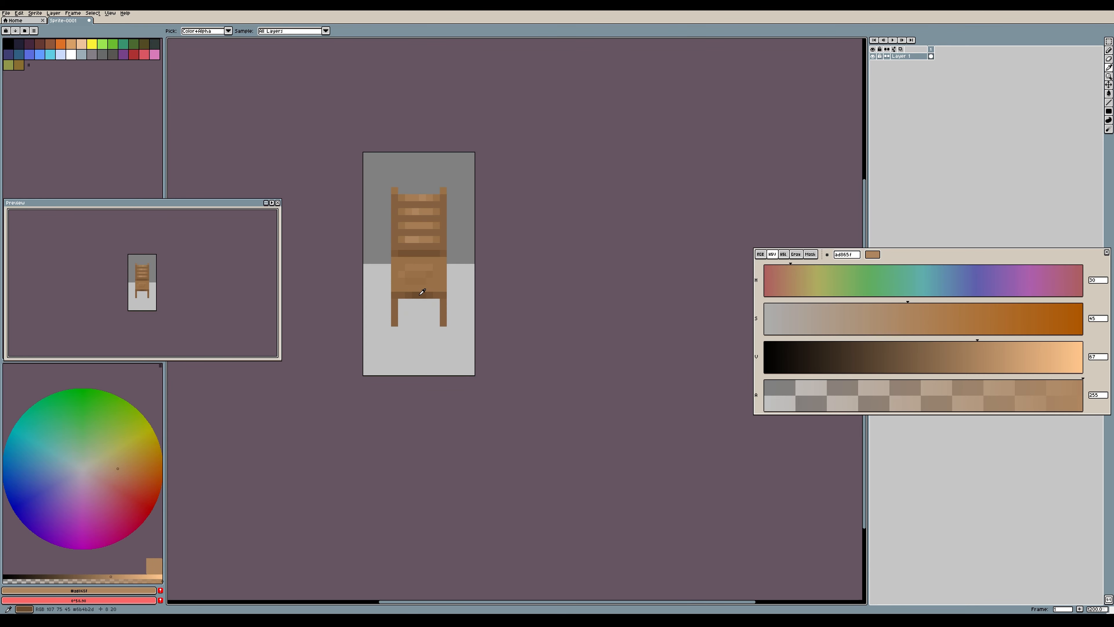
pyautogui.keyDown('alt'); pyautogui.click(422, 291); pyautogui.keyUp('alt')
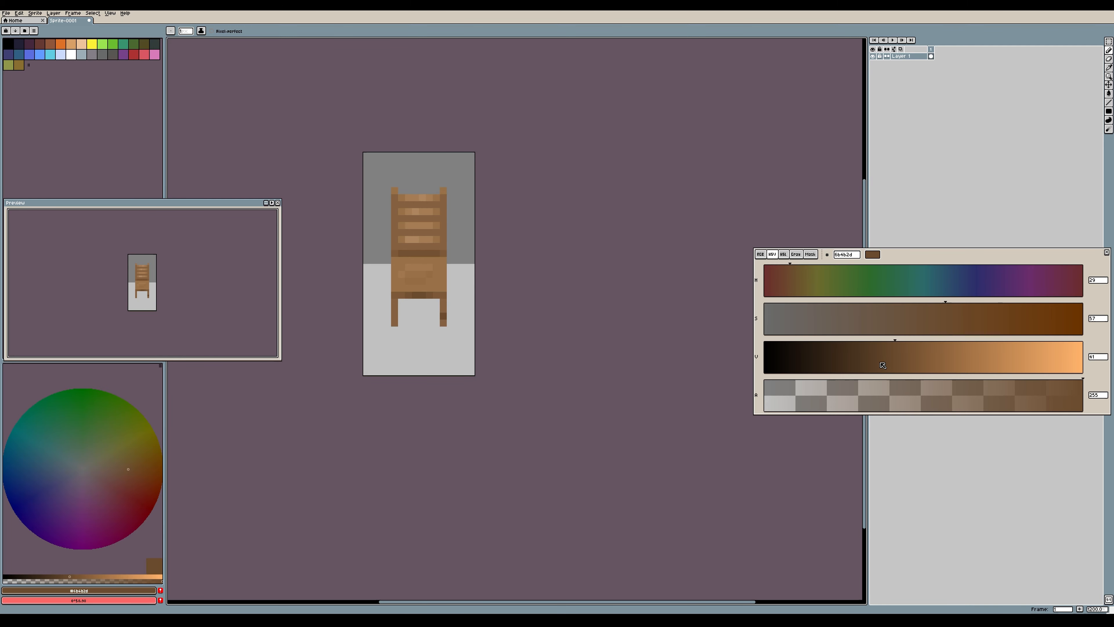
pyautogui.click(790, 345)
pyautogui.moveTo(790, 346); pyautogui.dragTo(764, 346)
pyautogui.moveTo(914, 380)
pyautogui.mouseDown()
pyautogui.moveTo(818, 386)
pyautogui.moveTo(829, 386)
pyautogui.mouseUp()
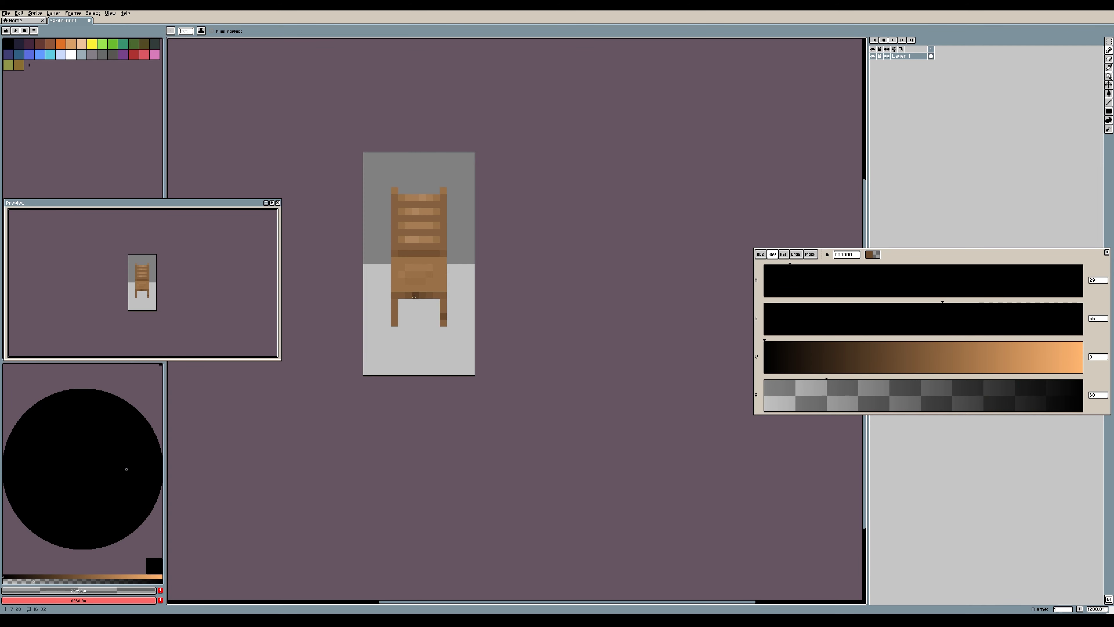
# Step: Paint translucent black floor shadows beside and below both feet and fill the area between the legs
pyautogui.click(391, 324)
pyautogui.click(450, 324)
pyautogui.click(443, 329)
pyautogui.click(394, 330)
pyautogui.moveTo(436, 316)
pyautogui.mouseDown()
pyautogui.moveTo(403, 319)
pyautogui.moveTo(403, 304)
pyautogui.moveTo(436, 303)
pyautogui.moveTo(406, 310)
pyautogui.moveTo(424, 323)
pyautogui.moveTo(412, 326)
pyautogui.moveTo(412, 268)
pyautogui.moveTo(402, 325)
pyautogui.moveTo(433, 323)
pyautogui.mouseUp()
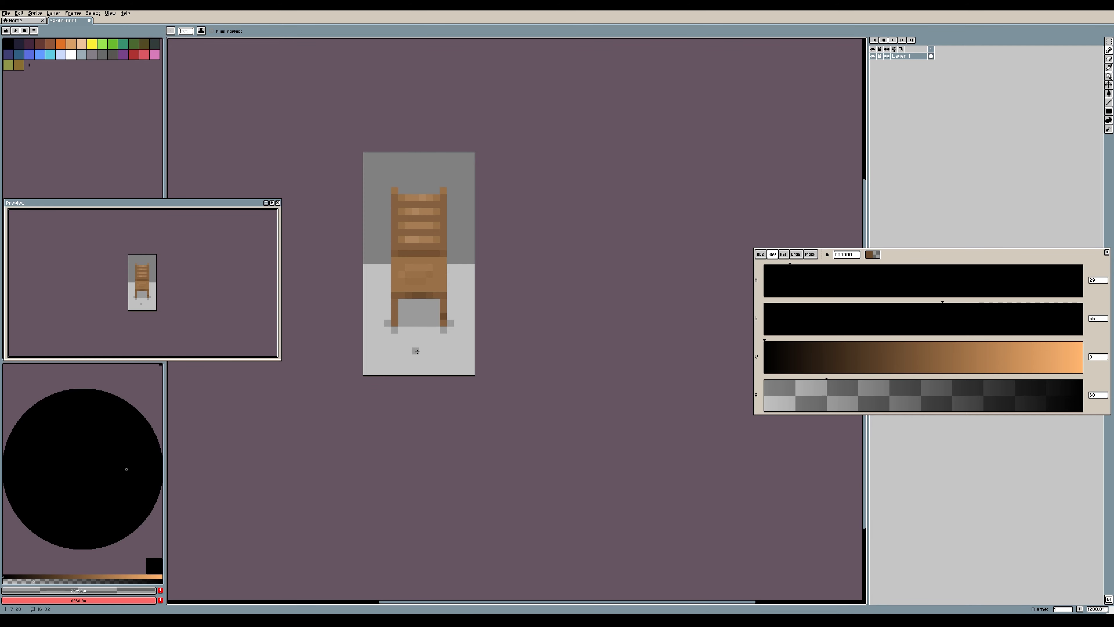
pyautogui.click(431, 321)
# Step: Darken the area between the legs with a second coat of translucent black, leaving only the bottom shadow row lighter
pyautogui.moveTo(402, 303)
pyautogui.mouseDown()
pyautogui.moveTo(437, 317)
pyautogui.moveTo(427, 312)
pyautogui.mouseUp()
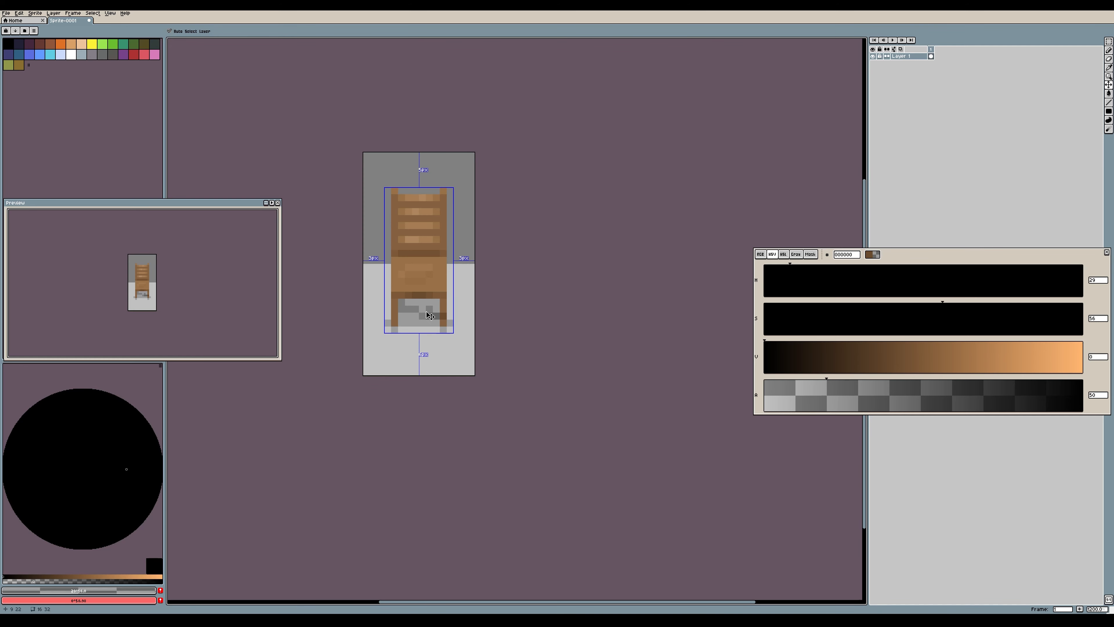
pyautogui.hotkey('ctrl', 'z')
pyautogui.moveTo(433, 311)
pyautogui.mouseDown()
pyautogui.moveTo(421, 309)
pyautogui.moveTo(436, 302)
pyautogui.moveTo(409, 303)
pyautogui.moveTo(402, 316)
pyautogui.mouseUp()
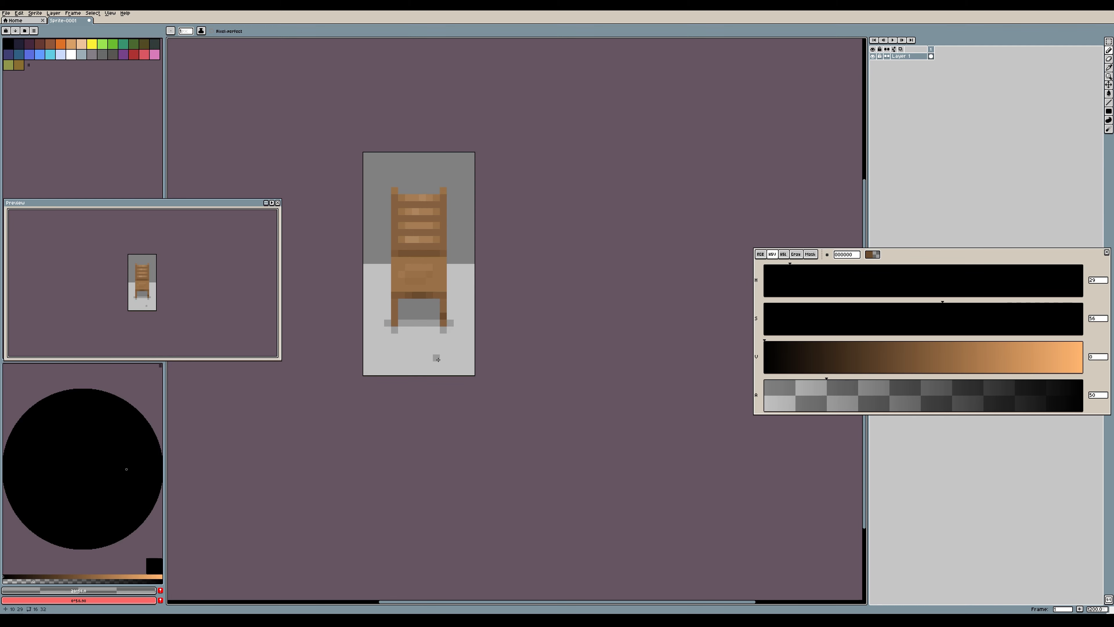
# Step: Select the whole chair with its shadow, move it down six pixels and deselect it
pyautogui.click(1107, 44)
pyautogui.moveTo(365, 169); pyautogui.dragTo(474, 355)
pyautogui.moveTo(424, 277); pyautogui.dragTo(425, 321)
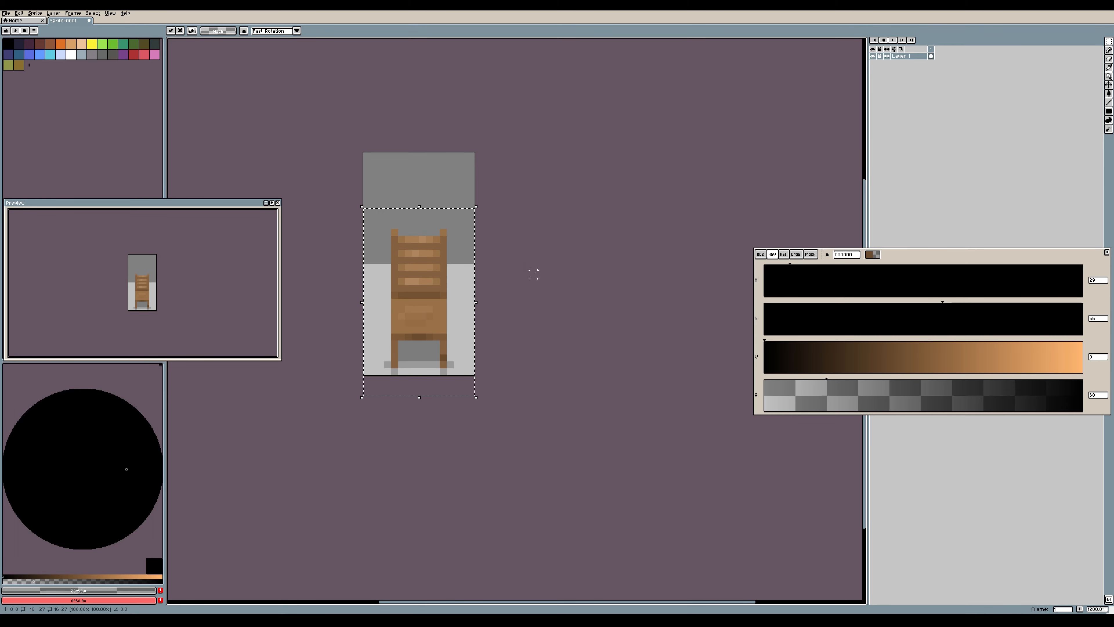
pyautogui.hotkey('ctrl', 'd')
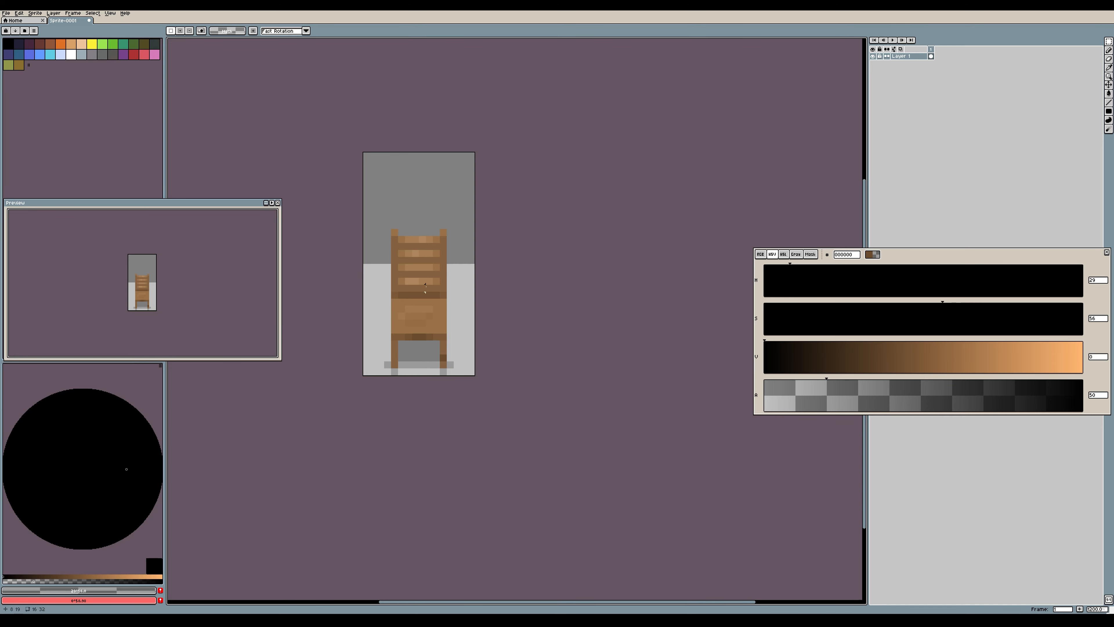
# Step: Select the chair again, move it back up six pixels and drop the selection
pyautogui.moveTo(366, 212); pyautogui.dragTo(470, 372)
pyautogui.moveTo(431, 329); pyautogui.dragTo(432, 287)
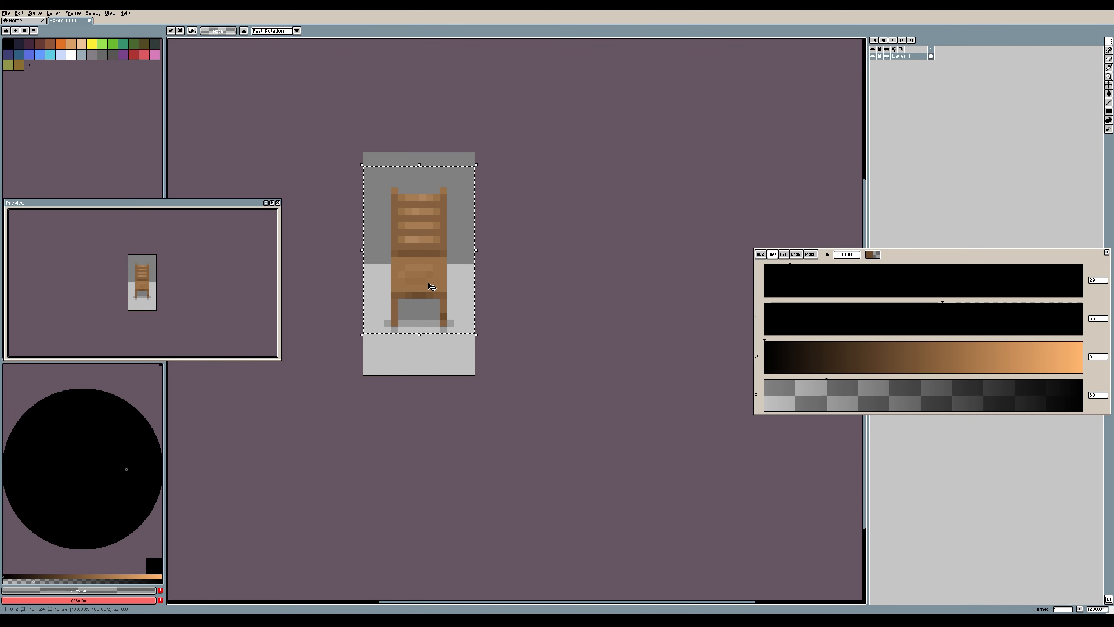
pyautogui.click(428, 344)
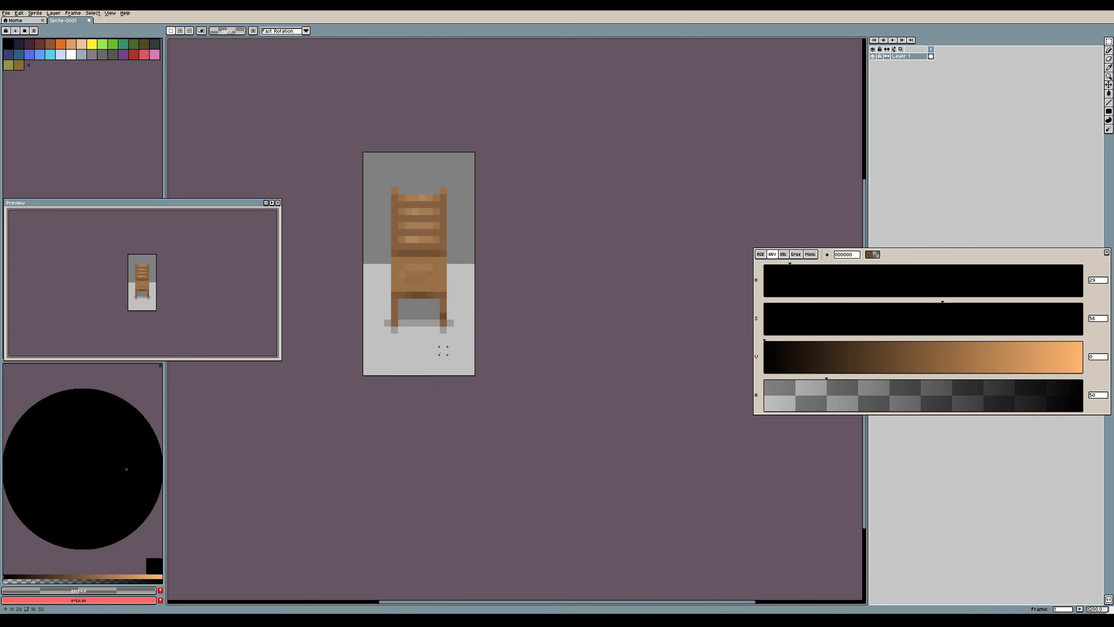